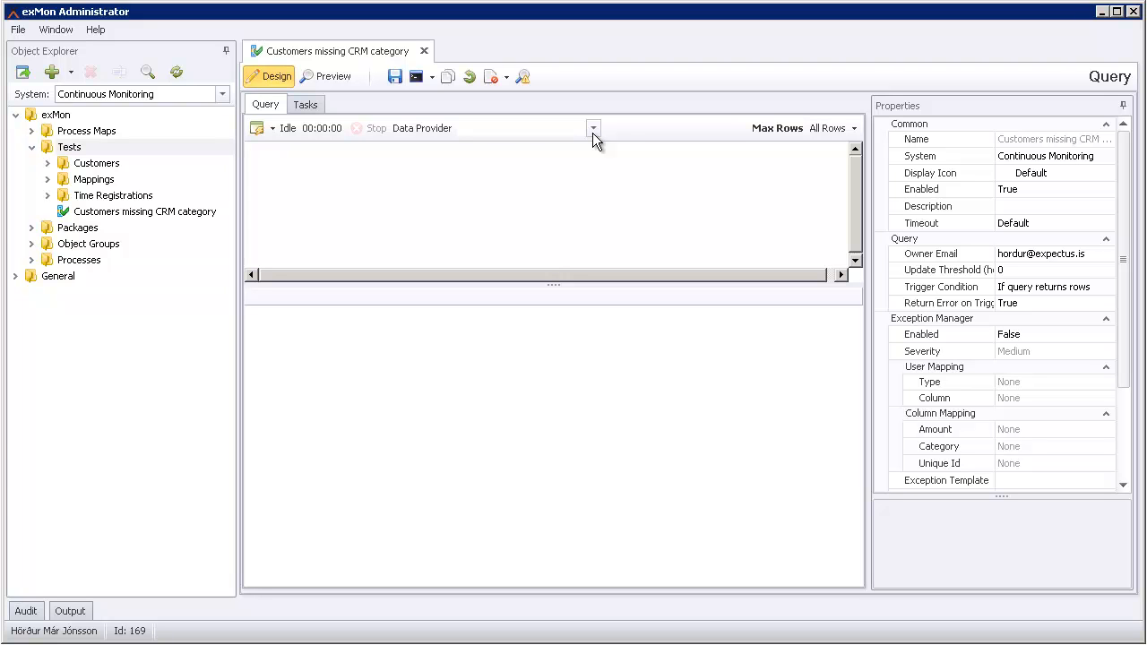
Step: Select the Navision data provider and run a query selecting [No_] and [Name] from [Expectus50SP1].[dbo].[Expectus$Customers] t1 WHERE nullif([CRM Category],'') is null
left_click(592, 128)
left_click_drag(594, 174, 594, 185)
left_click(492, 185)
left_click(439, 192)
type("SELECT [No_]       ,[Name]    FROM [Expectus50SP1].[dbo].[Expectus$Customers] t1 WHERE nullif([CRM Category],'') is null")
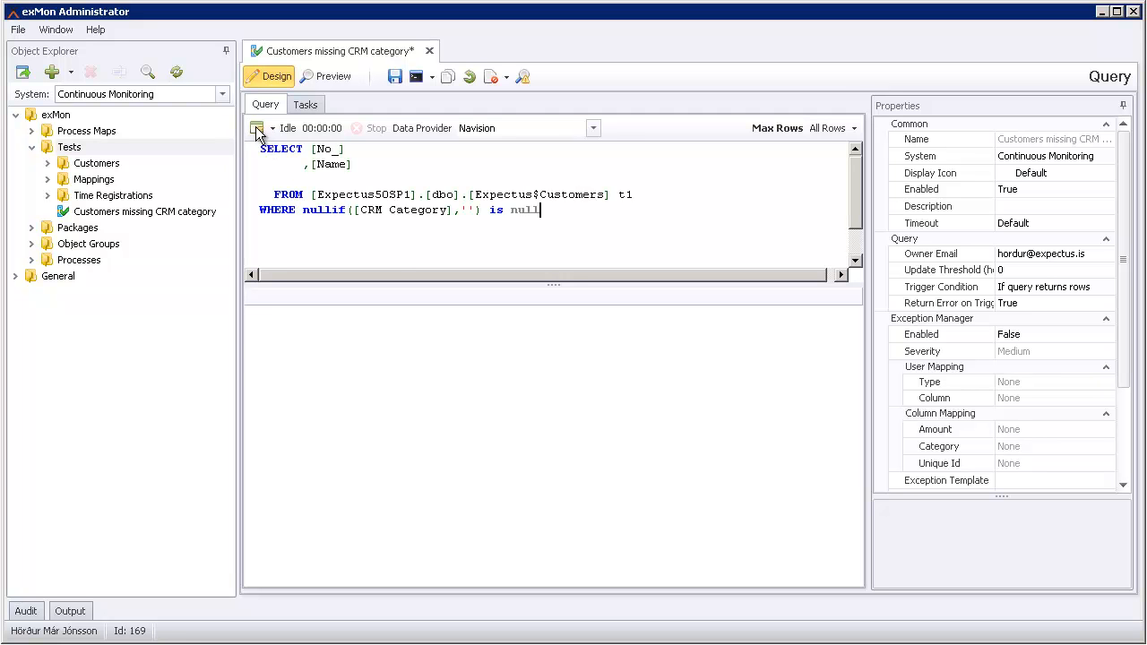
left_click(257, 131)
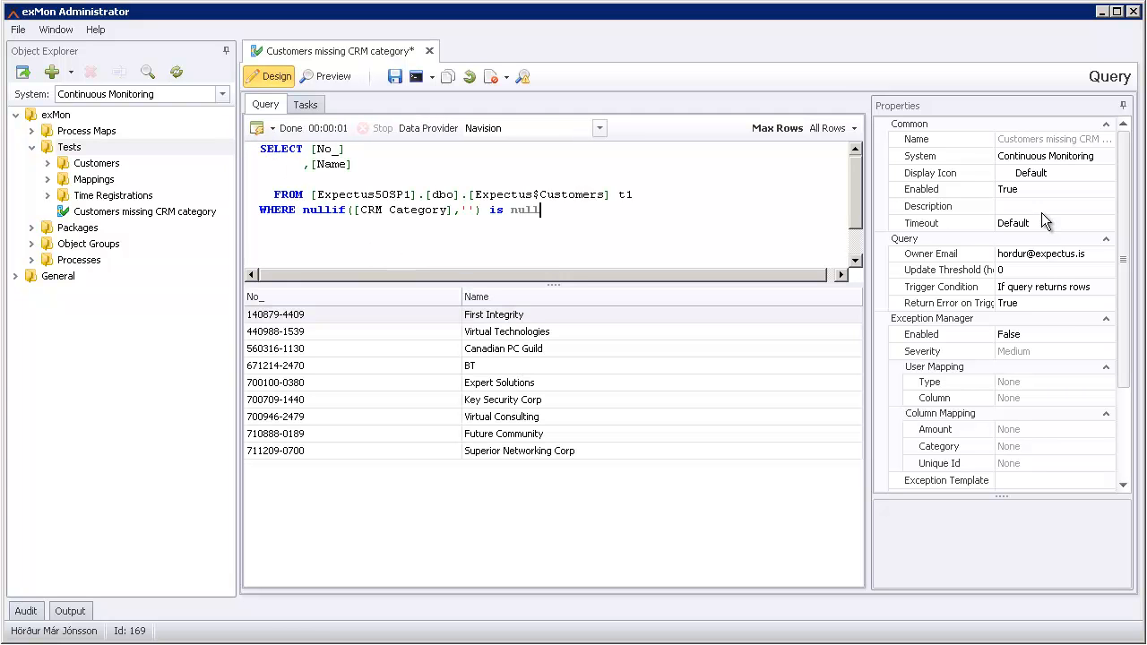
Step: Set the query's description to "A Query which identifies all customers that are missing the CRM category." and its timeout to 1 hour
left_click(1108, 207)
type("A Query which identifies all customers that are missing the CRM category.")
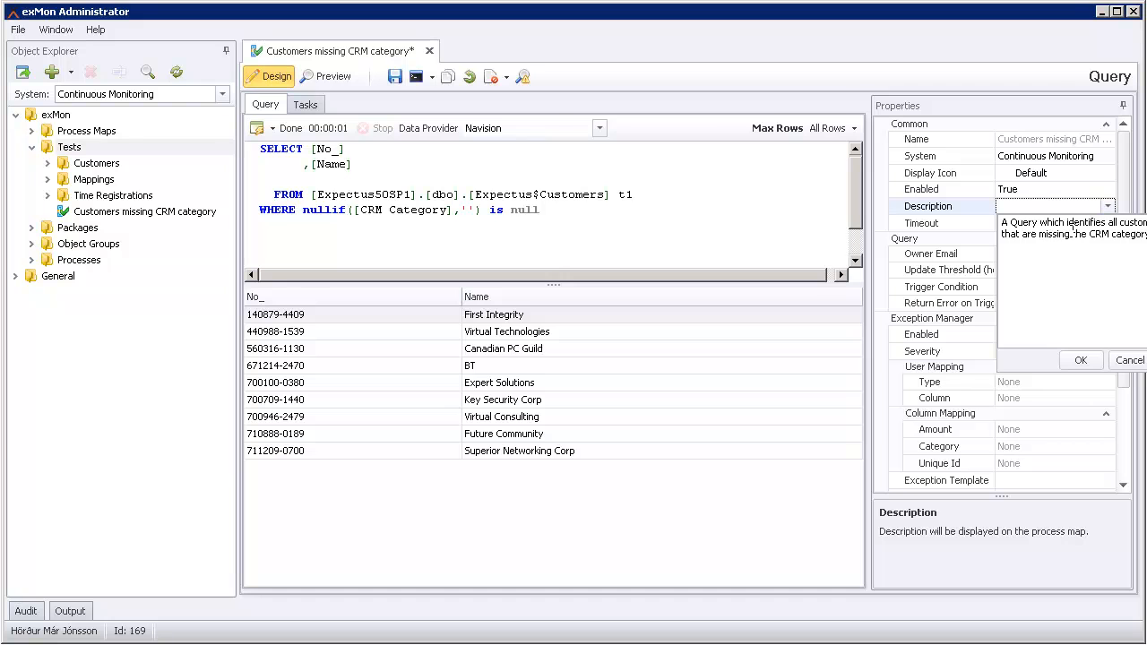
left_click(990, 230)
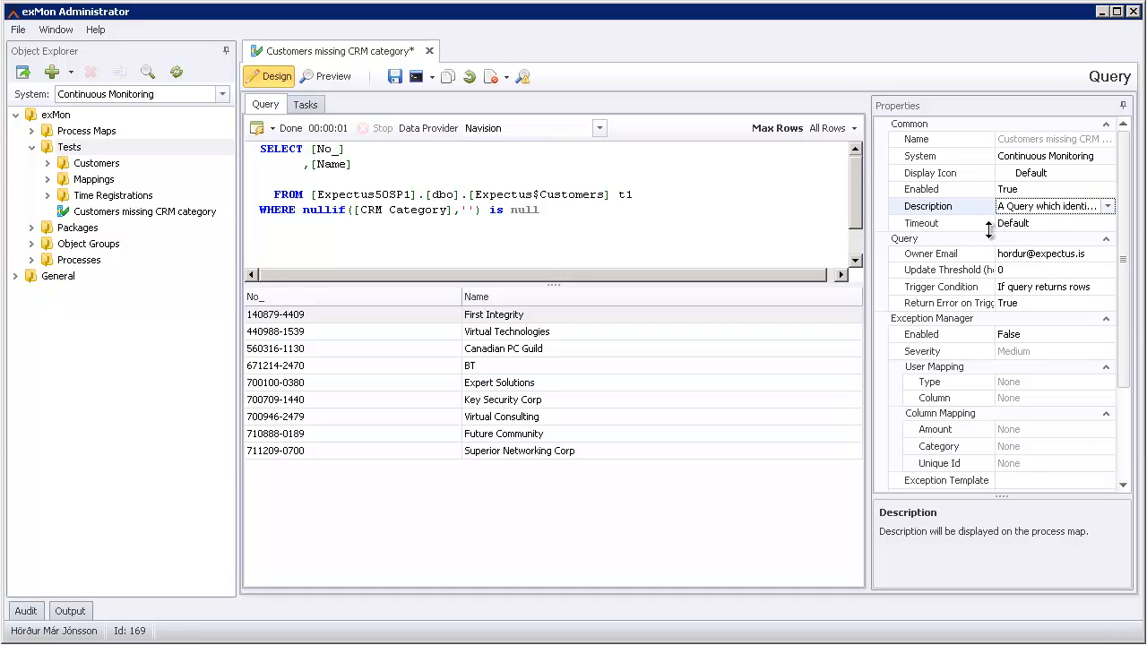
left_click(1108, 223)
left_click(1022, 266)
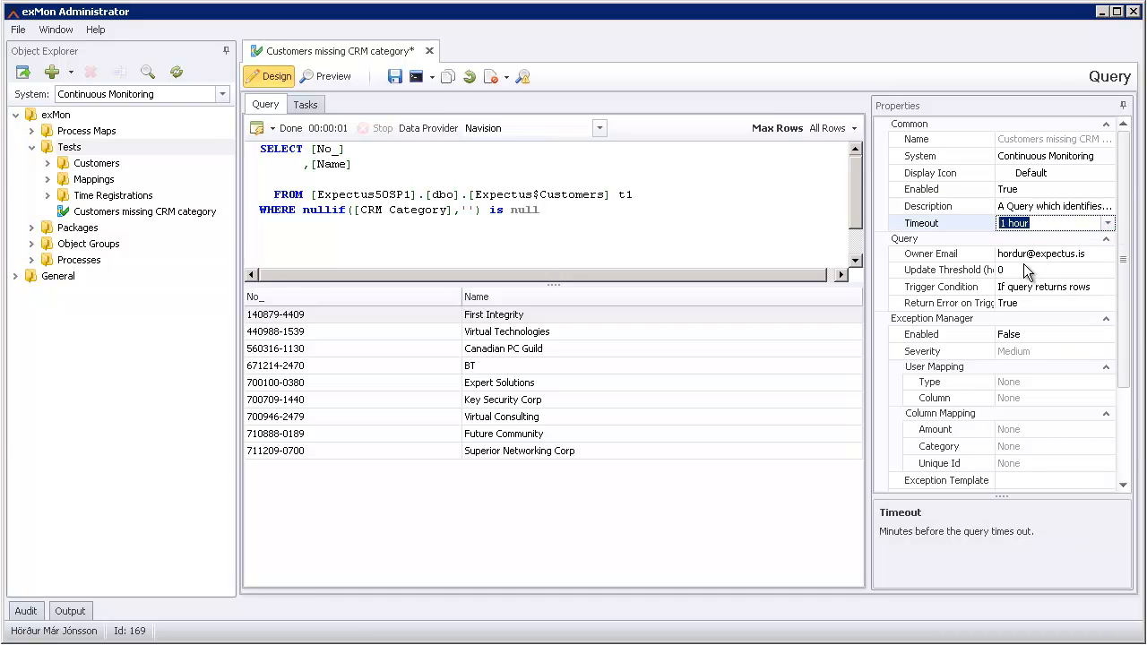
left_click(974, 239)
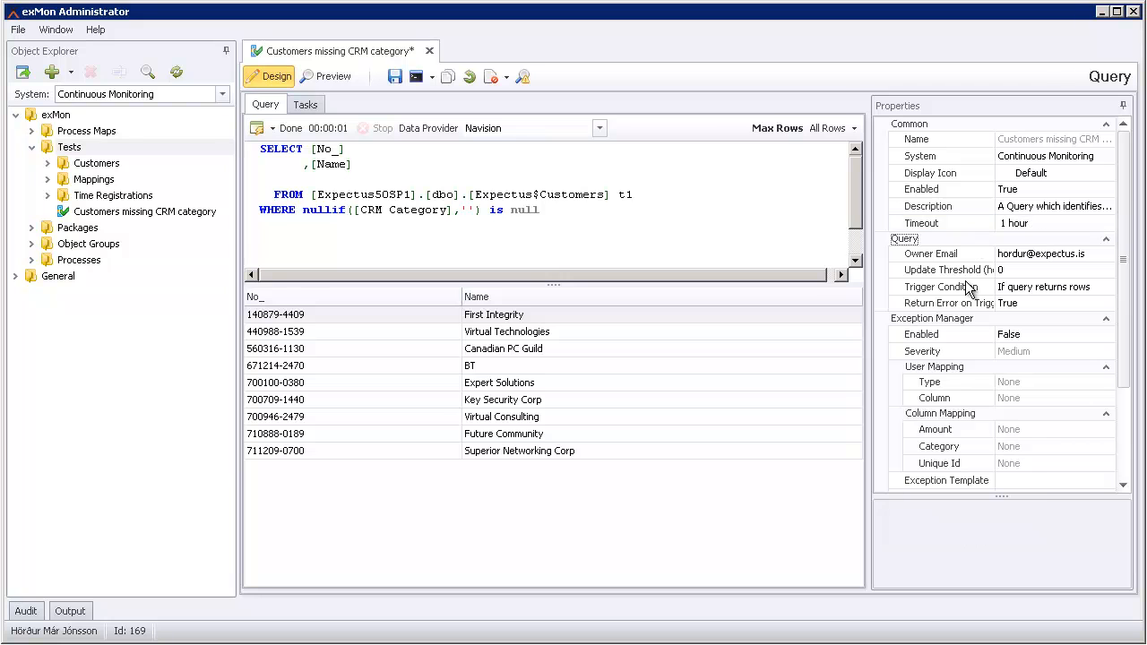
left_click(1108, 287)
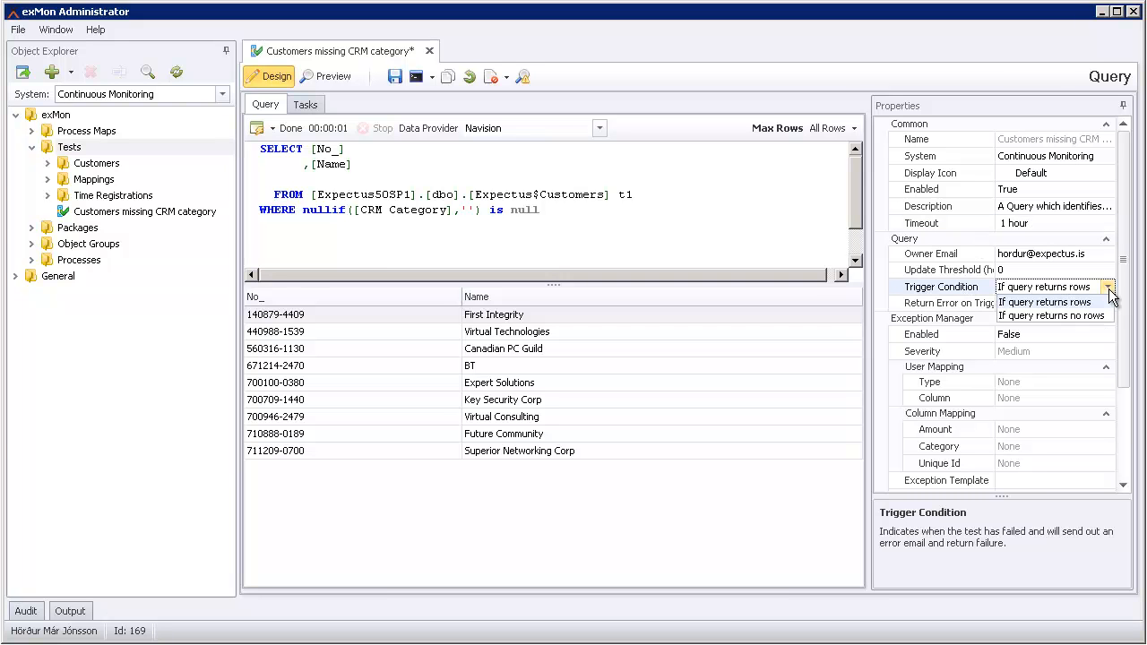
left_click(1108, 291)
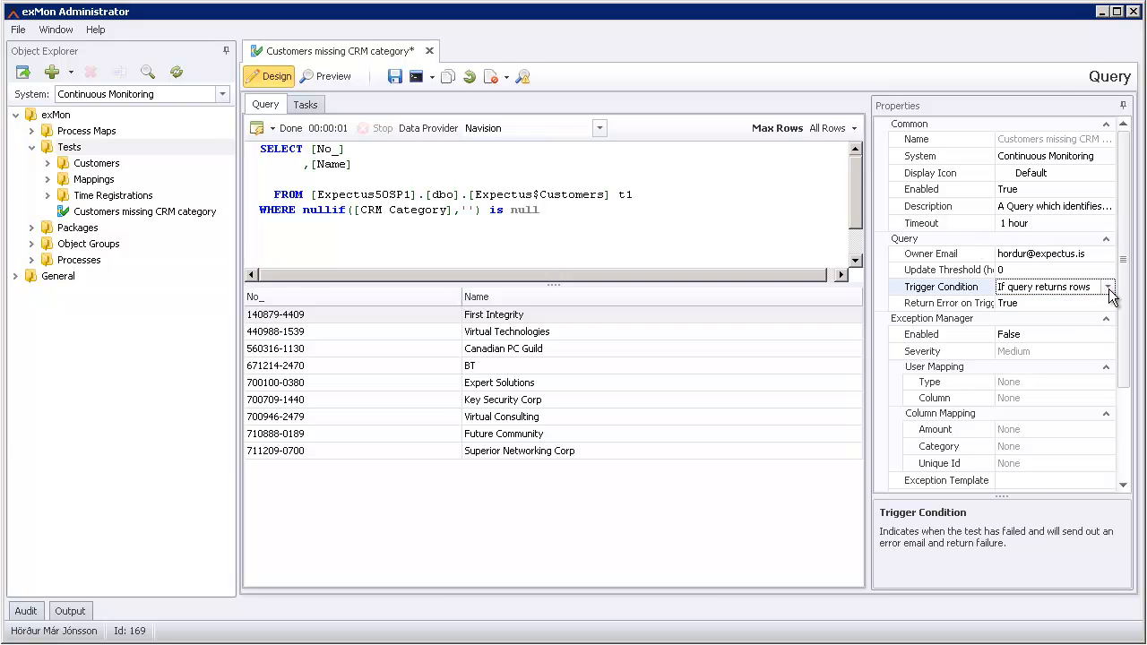
Step: Fill in the recipient's e-mail address for the query's Email task and apply the expectus style template
left_click(305, 105)
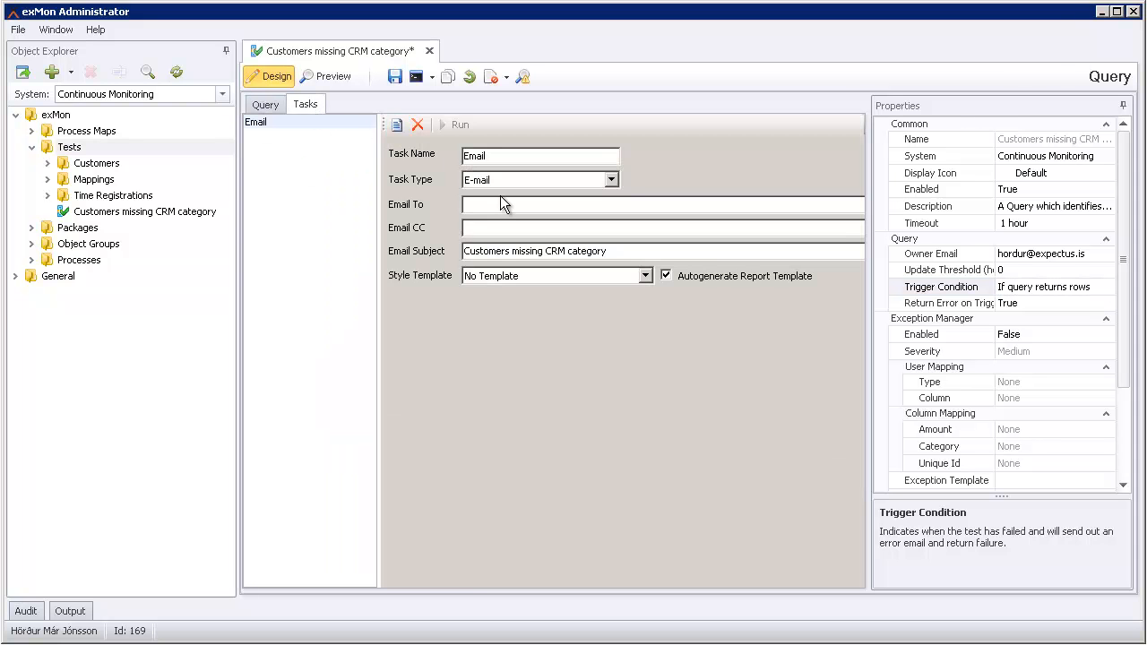
left_click(499, 205)
key("ctrl+v")
left_click(645, 276)
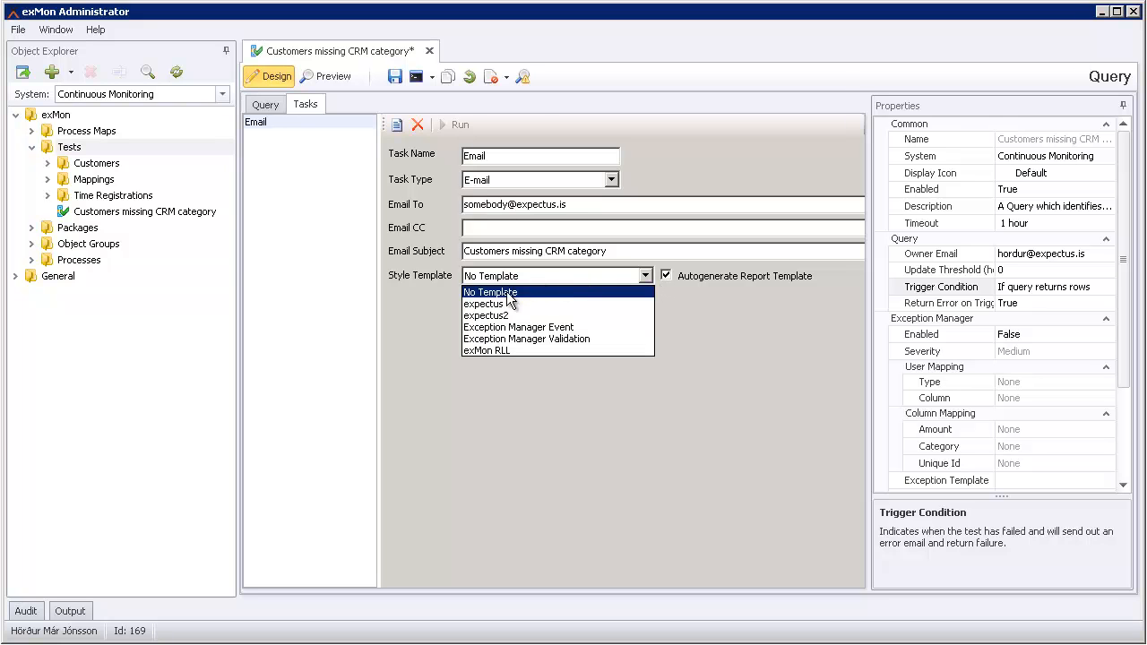
left_click(509, 302)
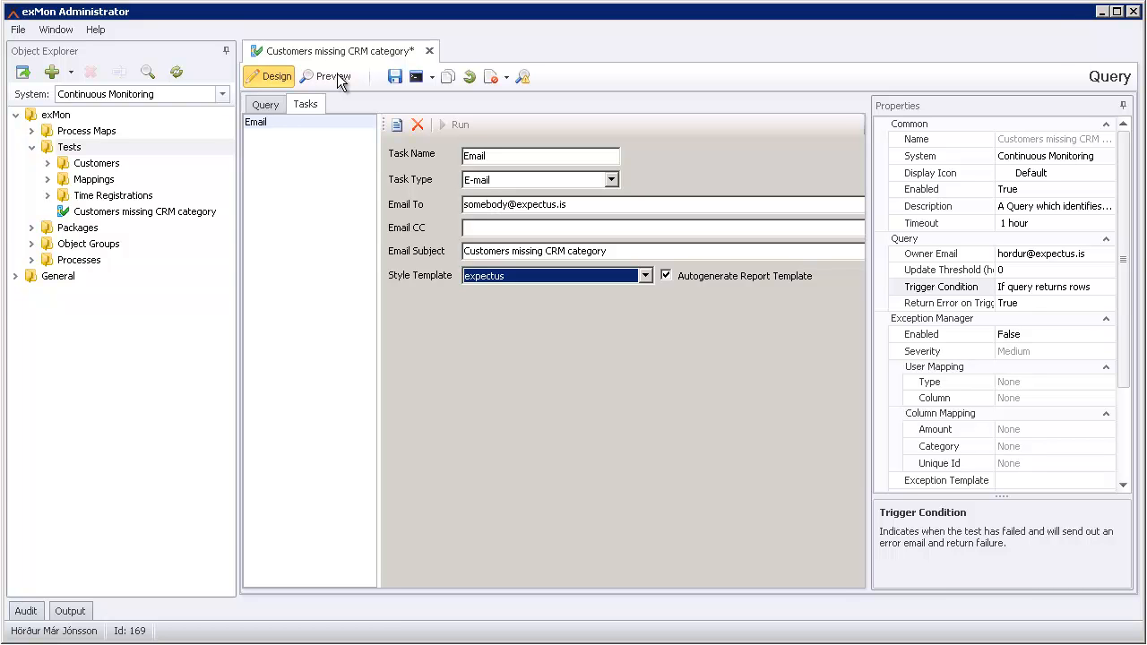
Step: Preview the query results and the generated query email, and return to the query design
left_click(337, 75)
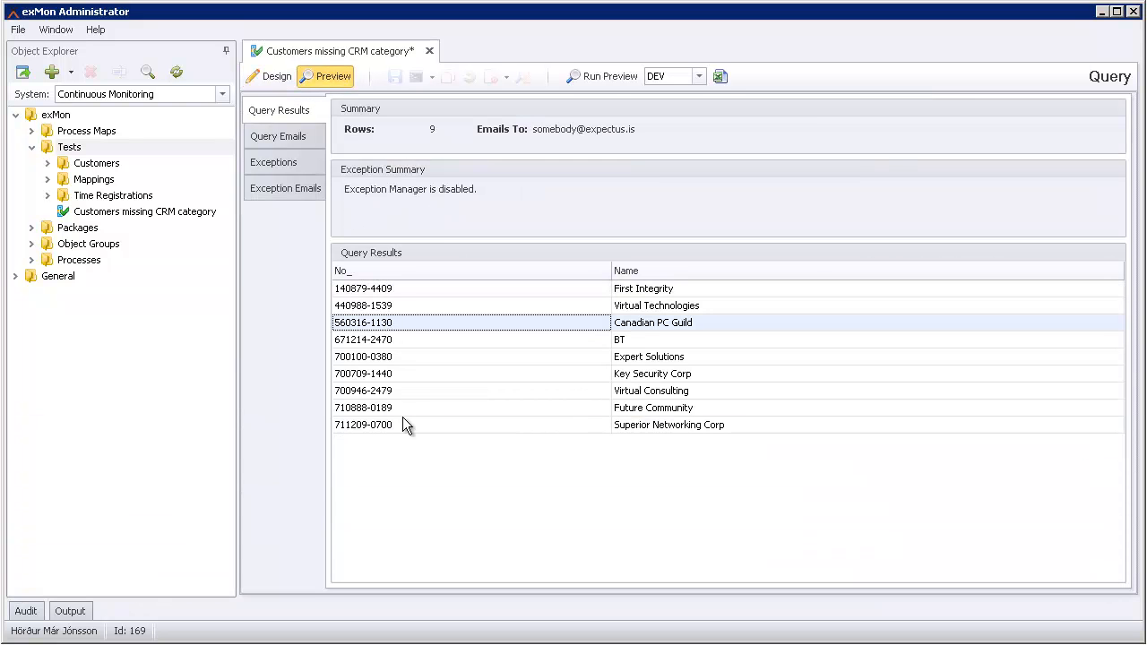
left_click(281, 139)
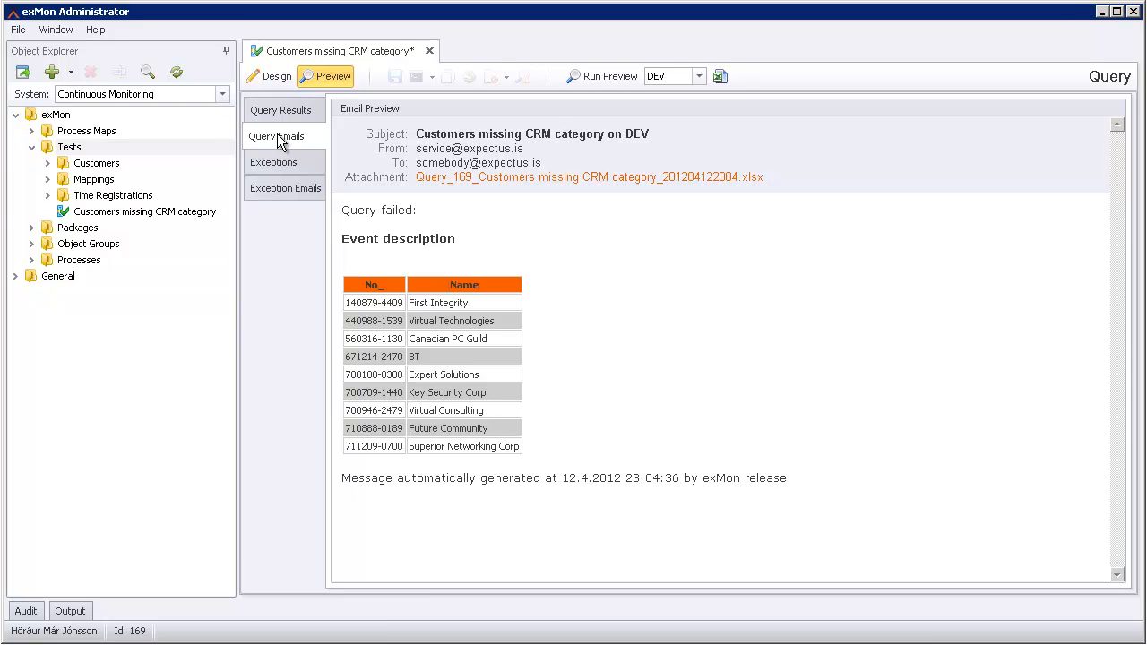
left_click(271, 77)
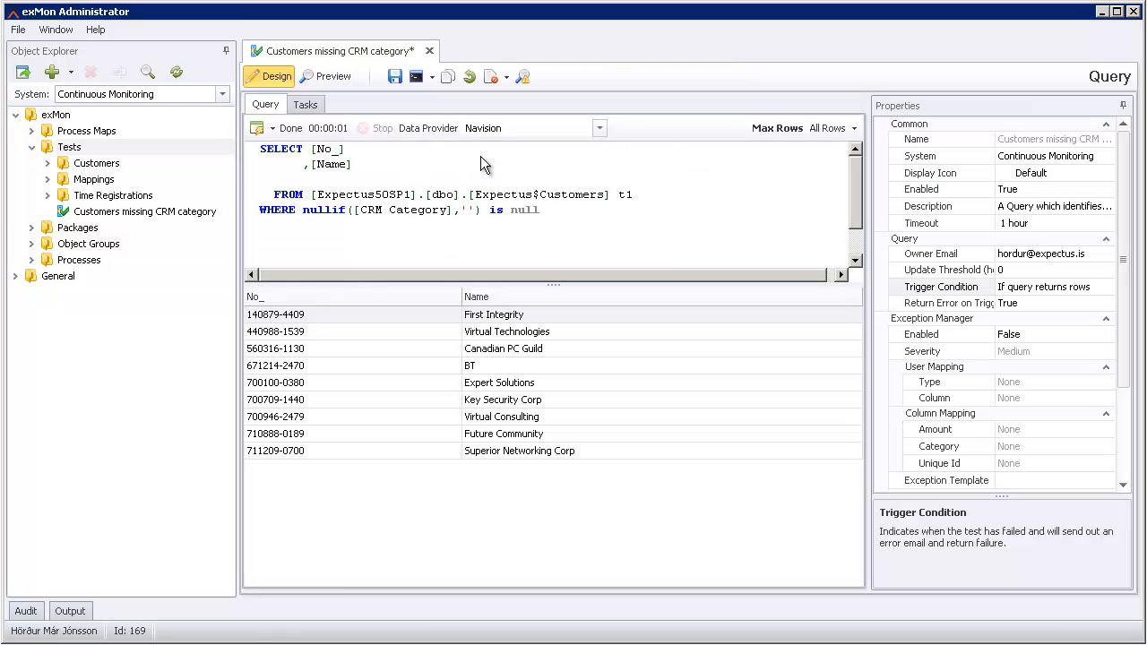
Step: Enable Exception Manager and emails on new exceptions, using the expectus template and the subject "Customers Missing CRM Category"
left_click(524, 77)
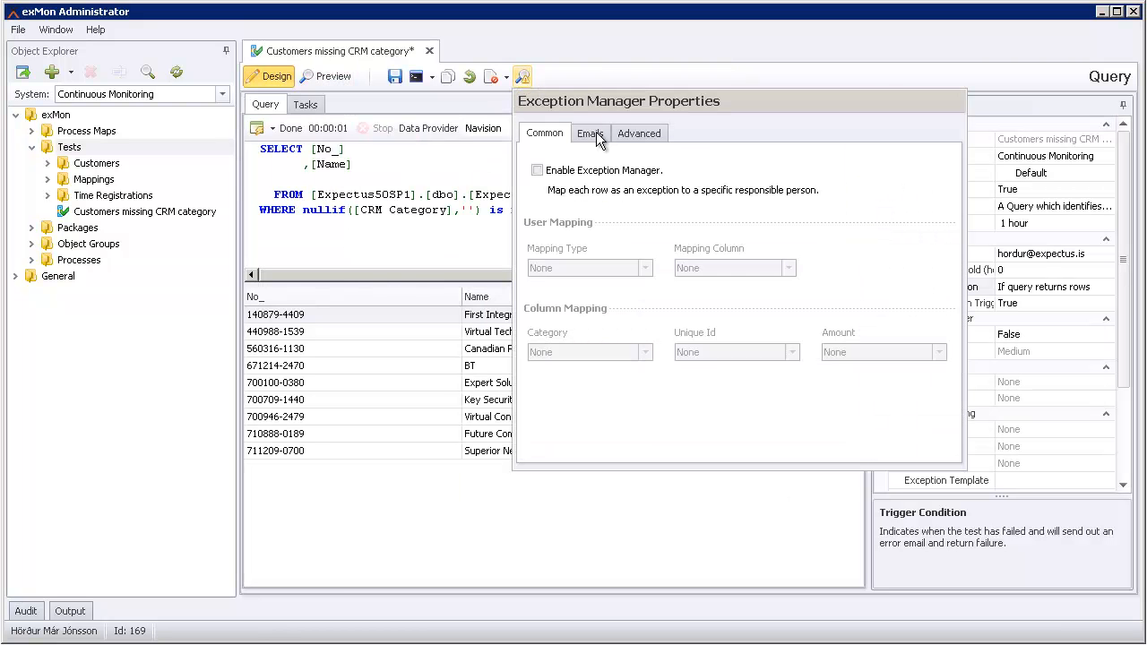
left_click(537, 170)
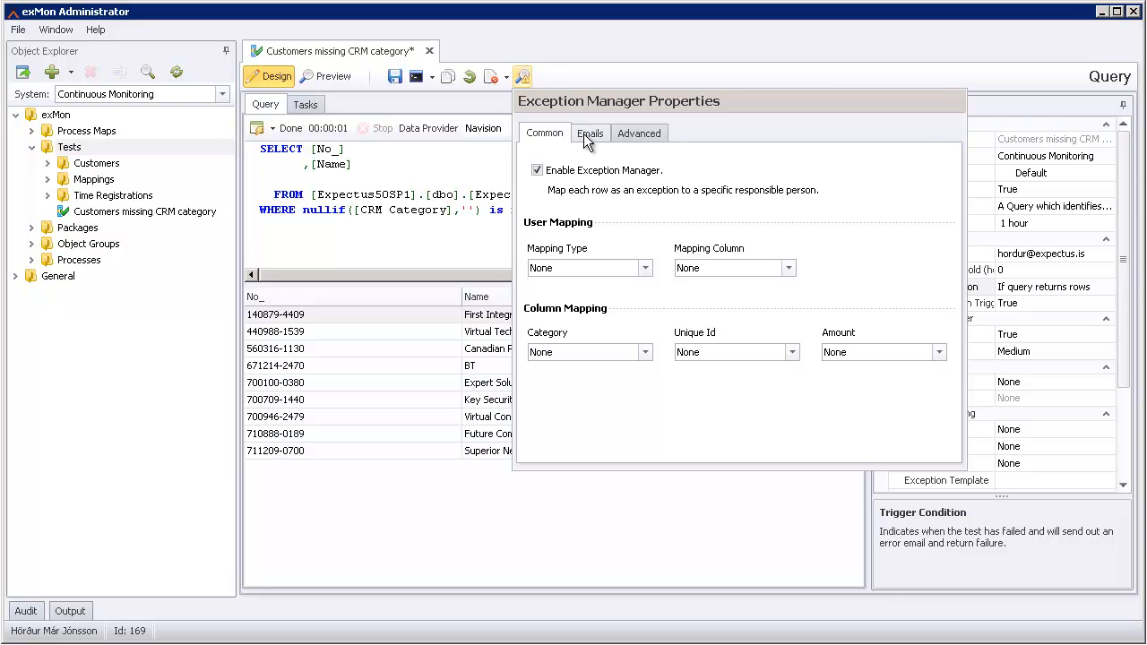
left_click(583, 134)
left_click(537, 170)
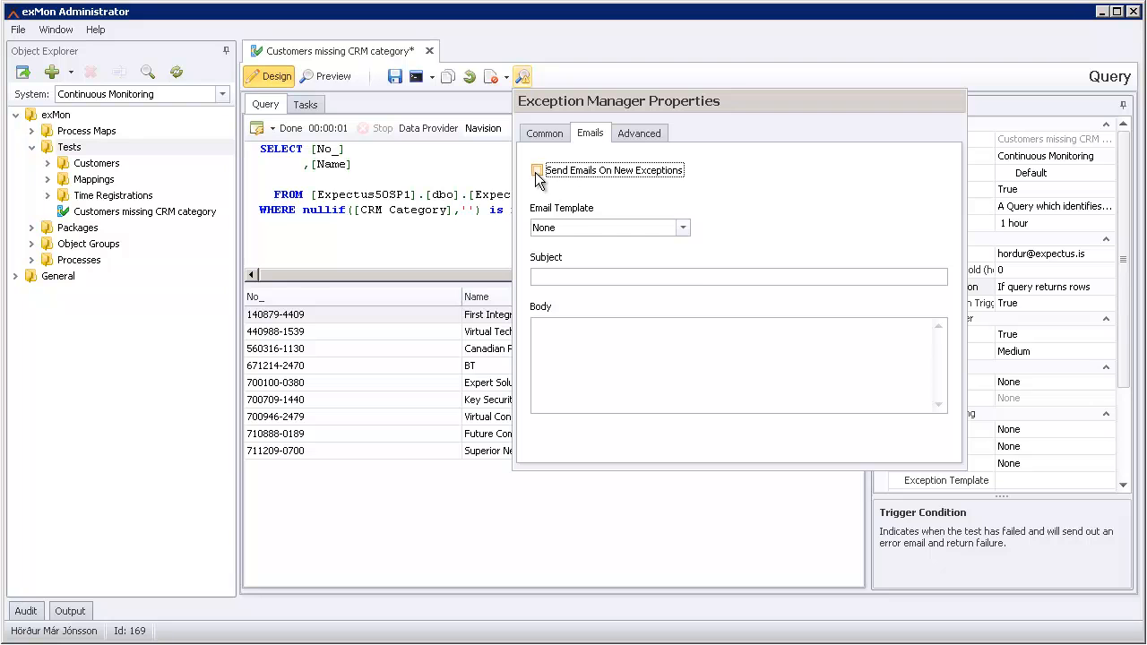
left_click(569, 230)
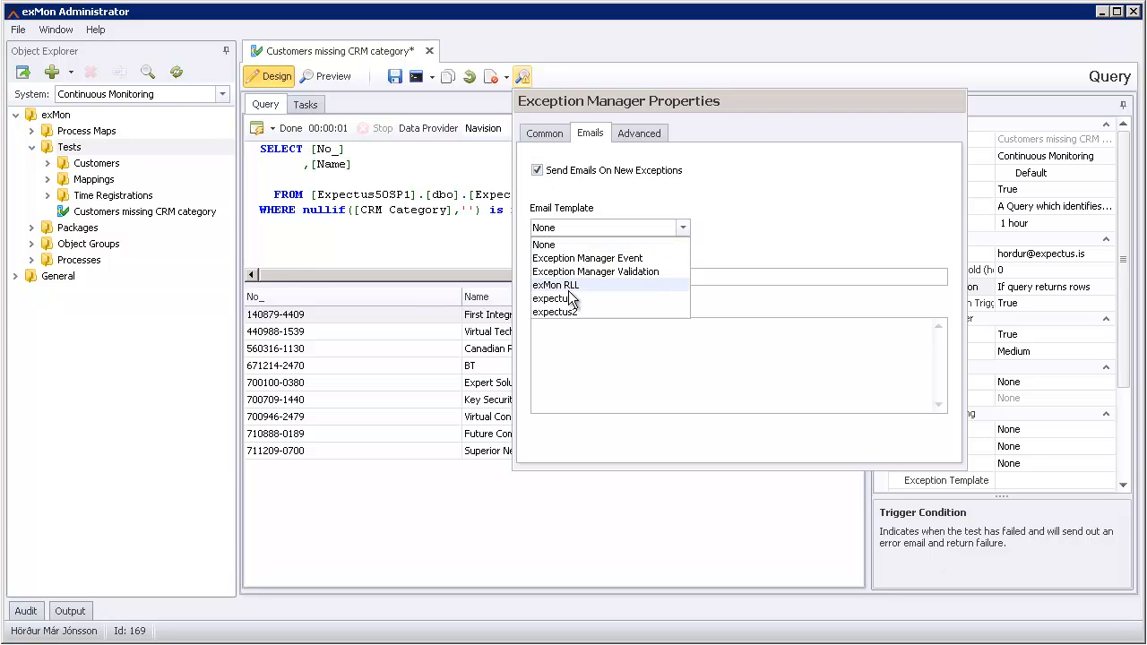
left_click(566, 299)
left_click(571, 277)
type("Customers Missing CRM Category")
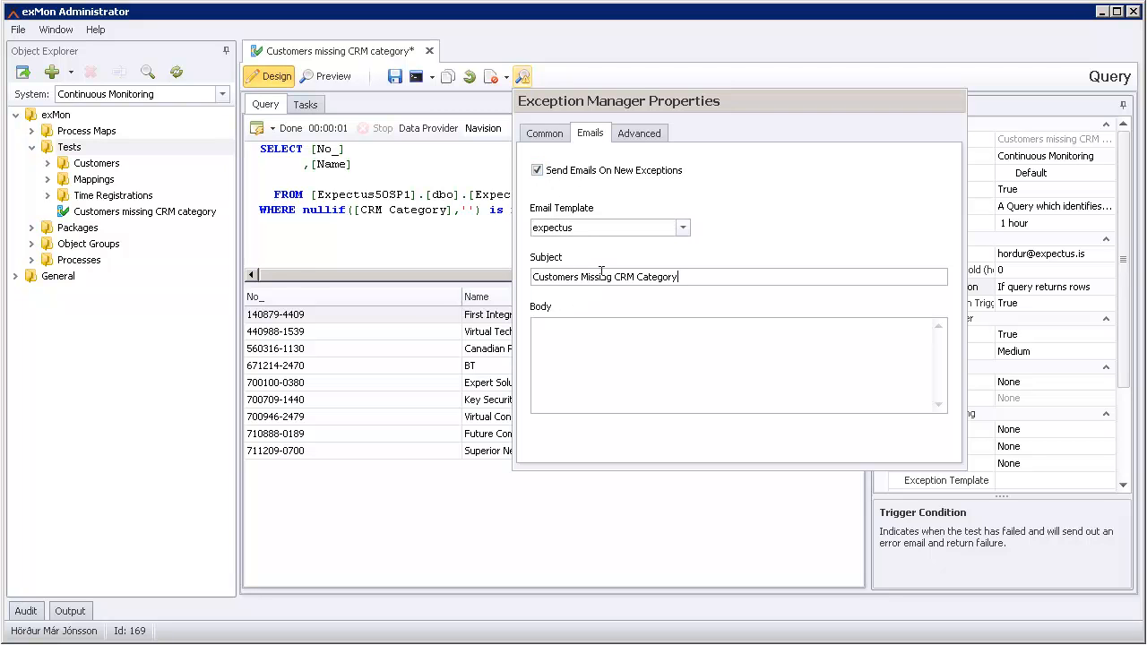
Step: Set exception severity to High, test data type to Customers, and exception template to "The Customer %Name% with ID %No_% is missing its CRM Category"
left_click(638, 132)
left_click(637, 188)
left_click(582, 217)
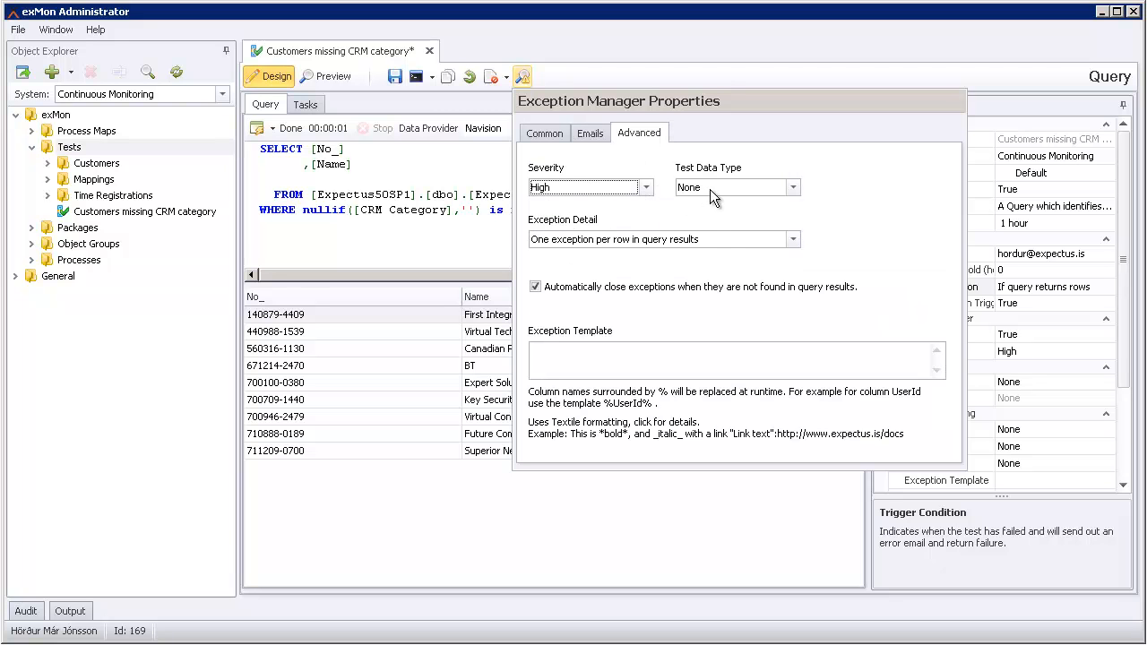
left_click(709, 189)
left_click(713, 272)
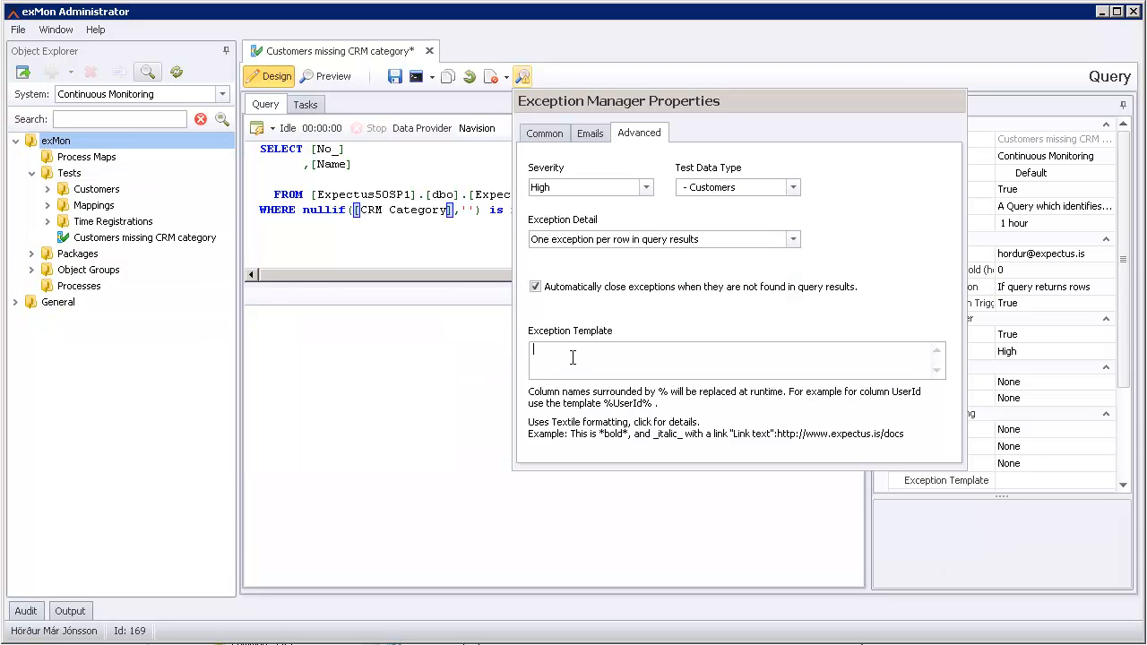
type("The Customer %Name% with  ID %No_% is missing its CRM Category")
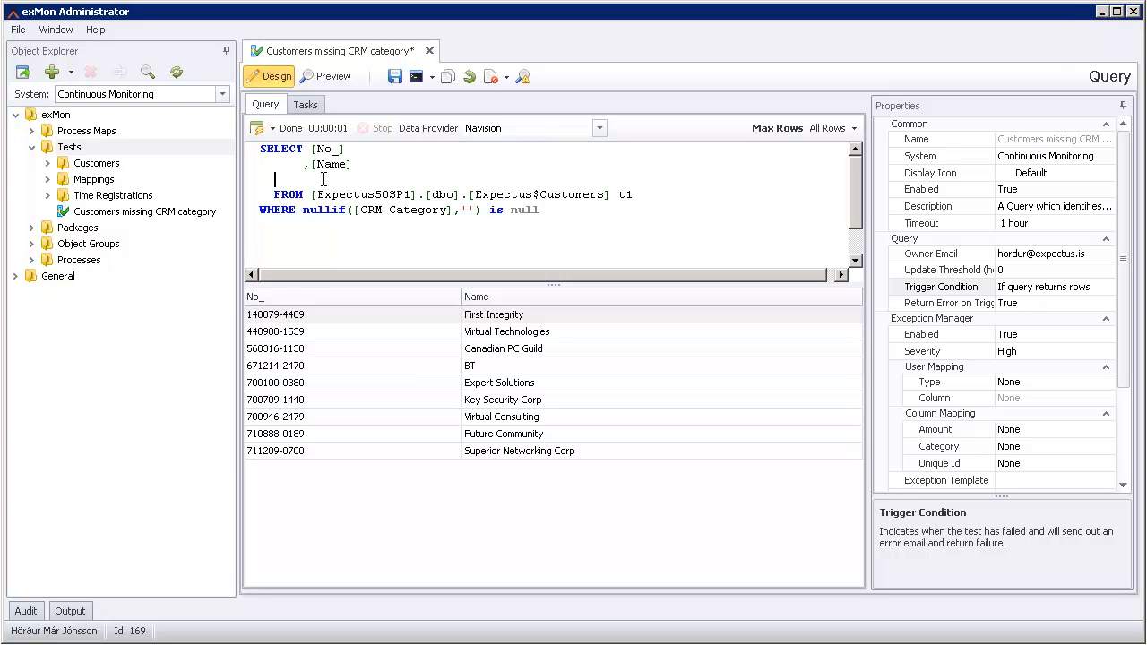
Step: Add the [Created by User] column to the query's select list and rerun the query
type(",[Created by User]")
left_click(257, 129)
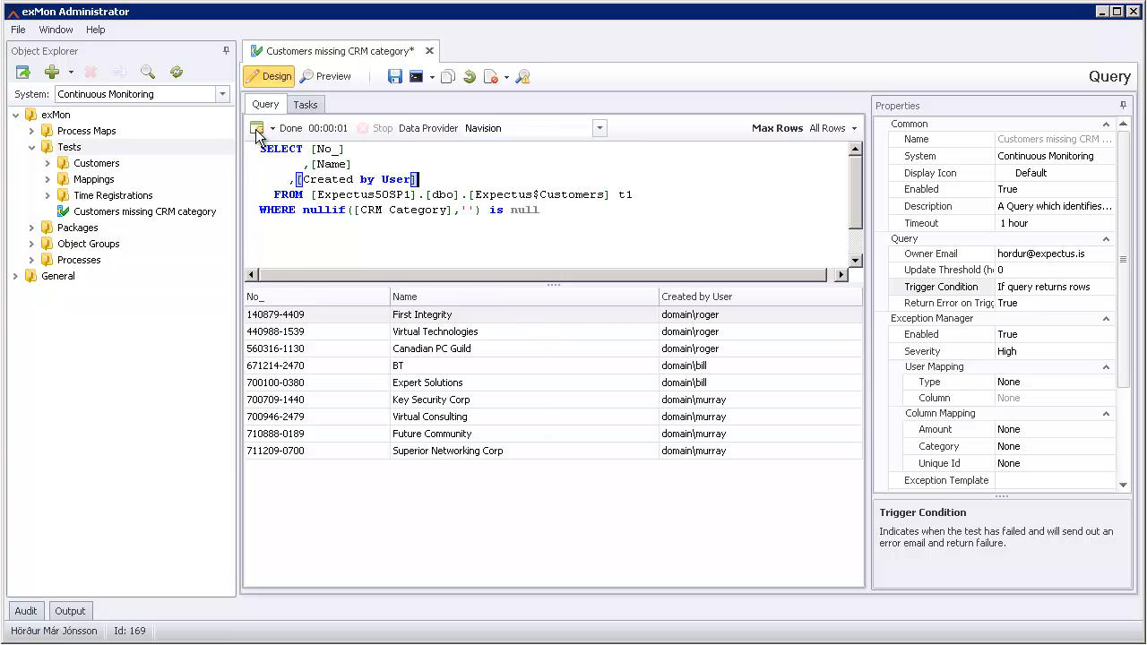
Step: Set the Exception Manager user mapping to type Active Directory with Created by User as the mapping column
left_click(522, 76)
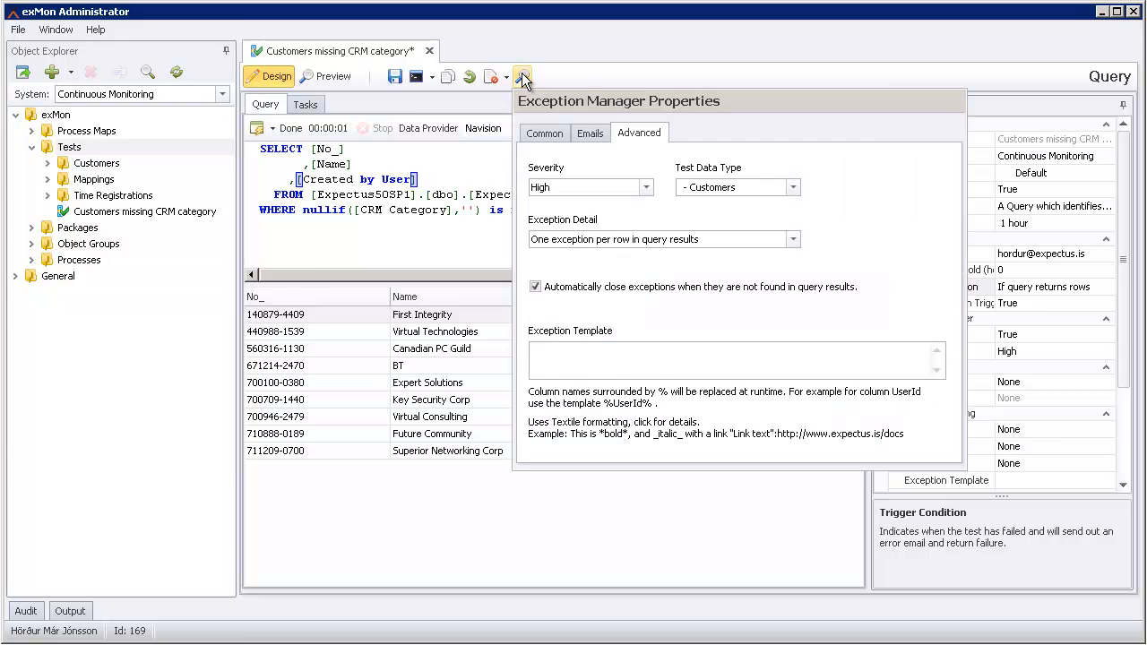
left_click(546, 133)
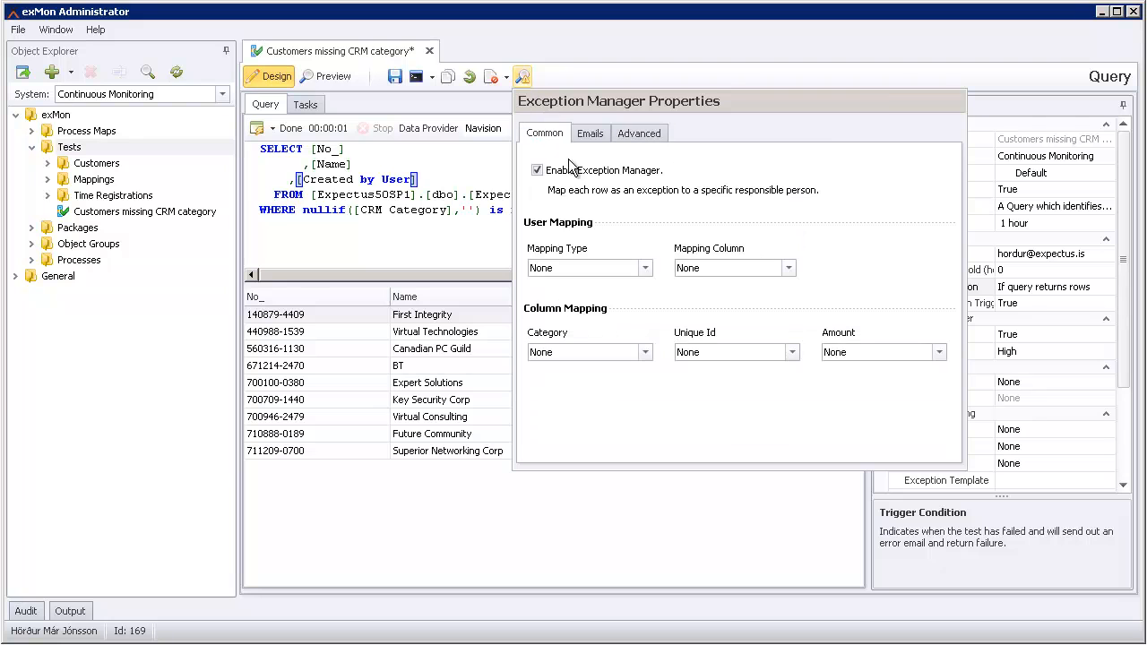
left_click(645, 268)
left_click(597, 299)
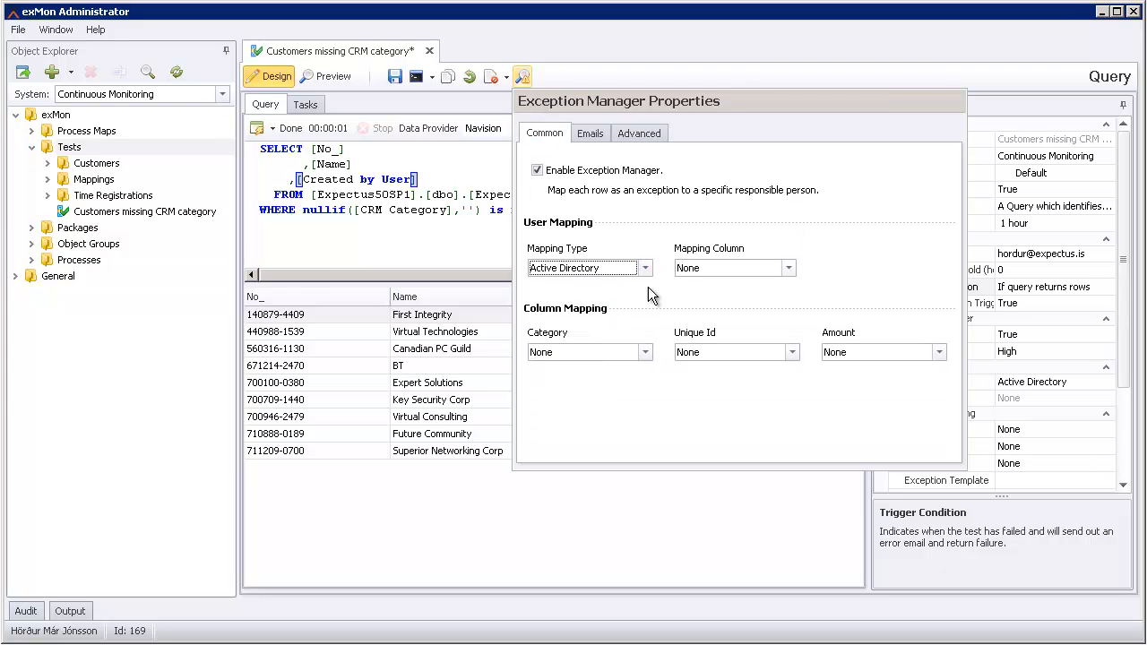
left_click(790, 269)
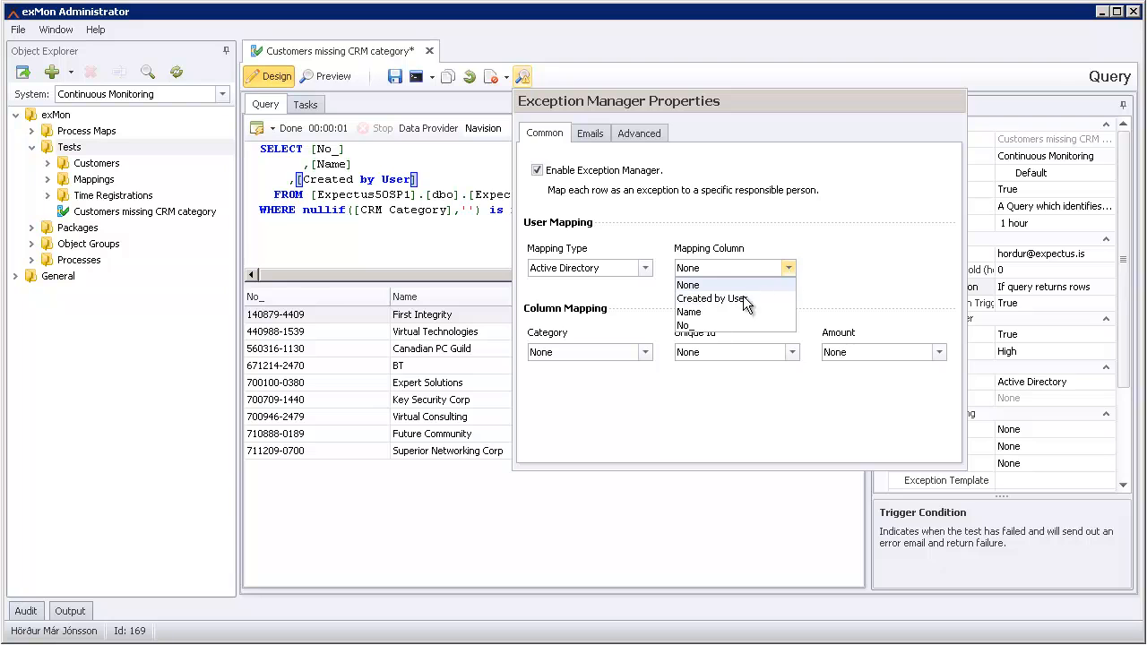
left_click(732, 298)
Step: Add and run an amount_at_risk subquery summing [Sales (LCY)] from [Expectus$Cust_ Ledger Entry] where [Customer No_] = t1.[No_]
left_click(402, 179)
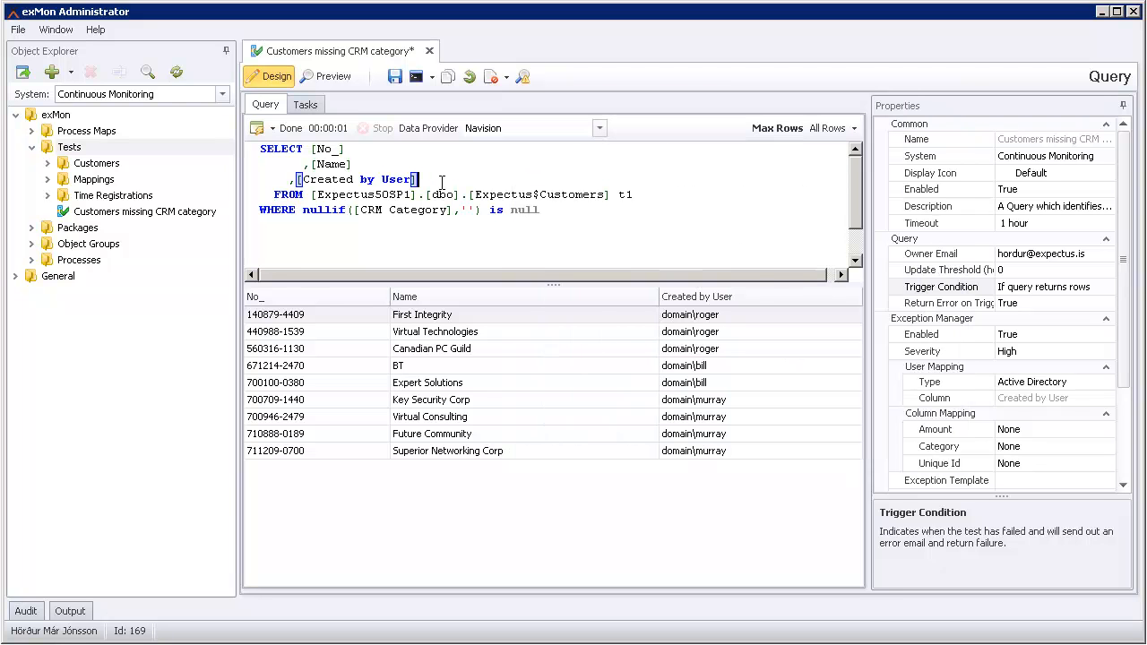
key("Return")
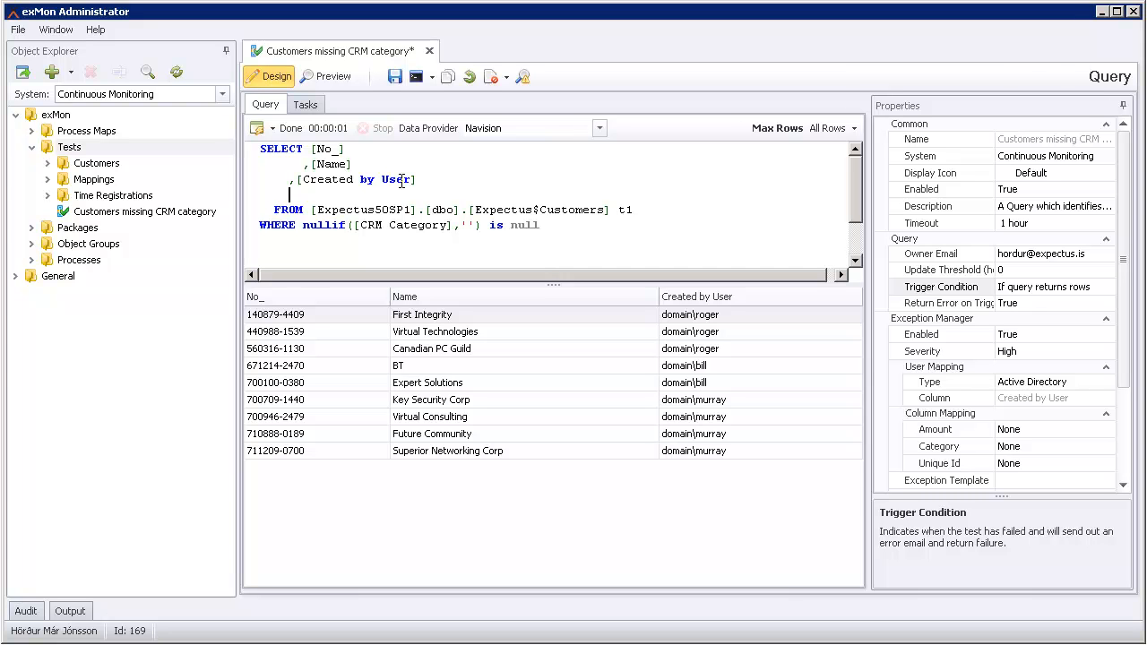
type(",(SELECT        sum([Sales (LCY)])       FROM [Expectus50SP1].[dbo].[Expectus$Cust_ Ledger Entry]         WHERE [Customer No_] = t1.[No_]       )        AS amount_at_risk")
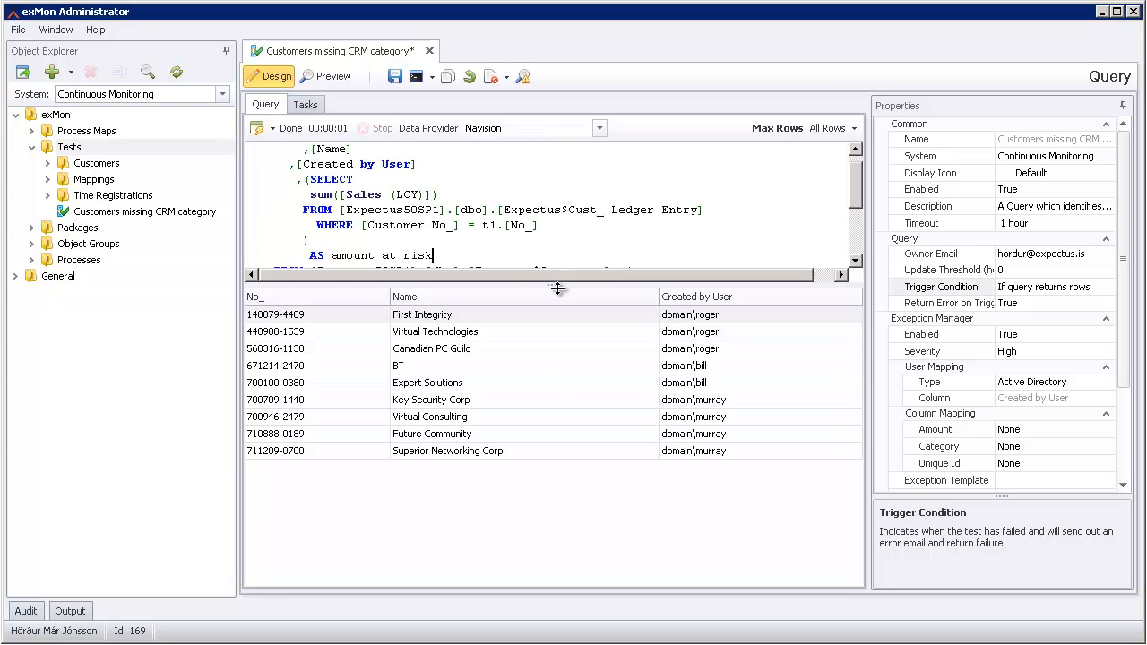
left_click_drag(557, 288, 557, 354)
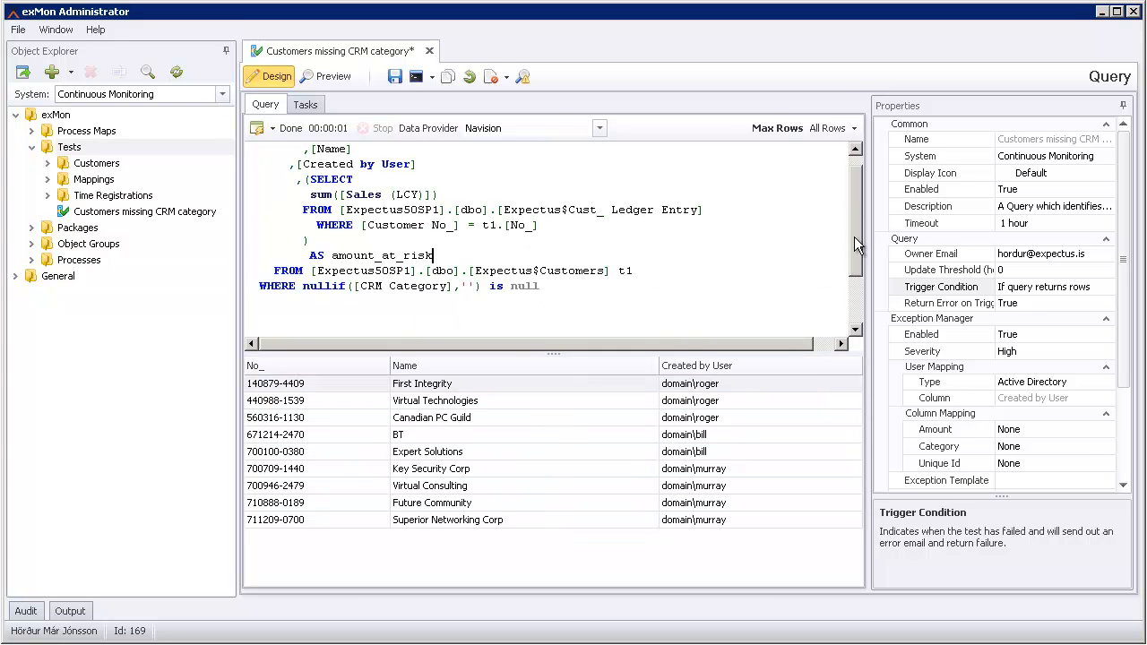
left_click_drag(855, 238, 854, 189)
left_click(646, 260)
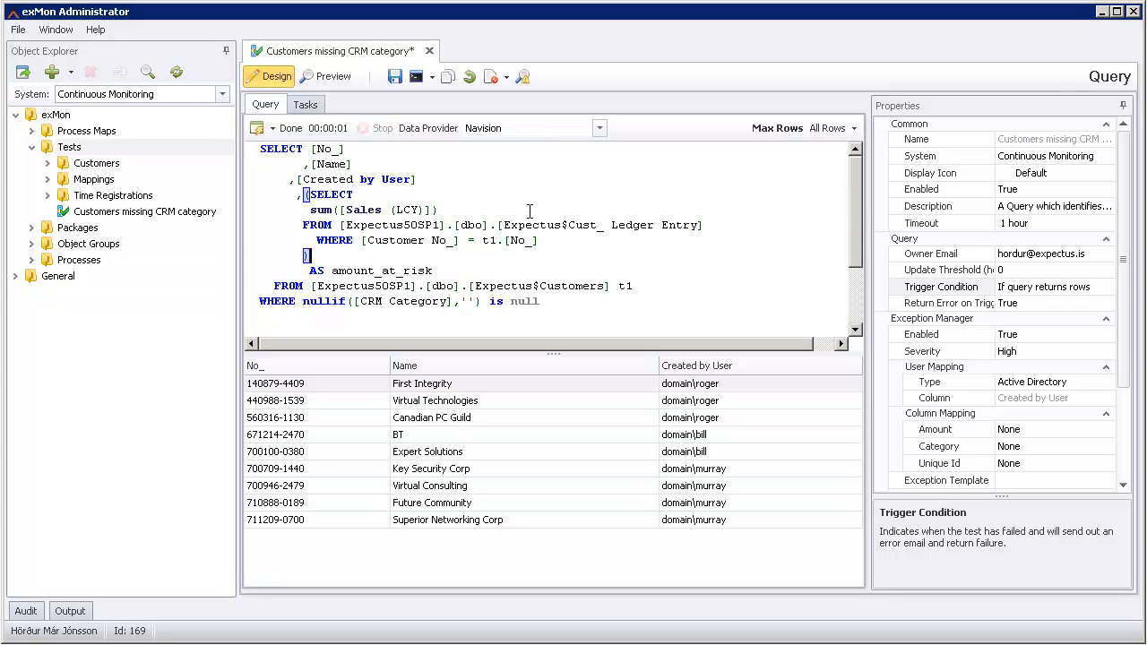
left_click(257, 129)
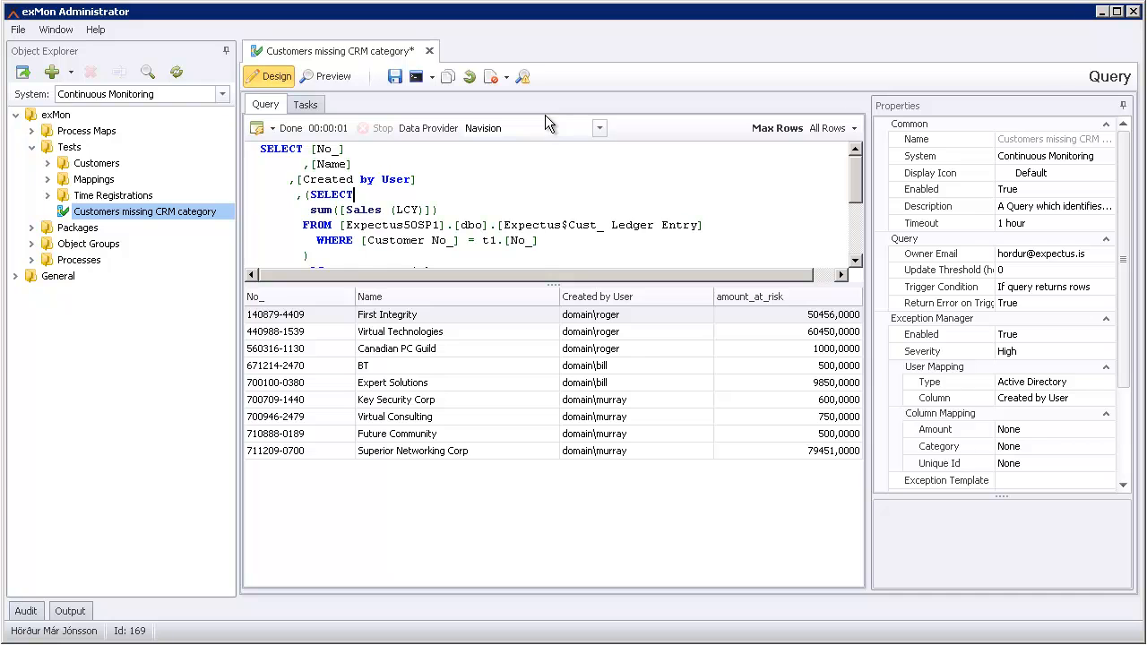
Step: Map the Exception Manager's Amount column to amount_at_risk
left_click(524, 78)
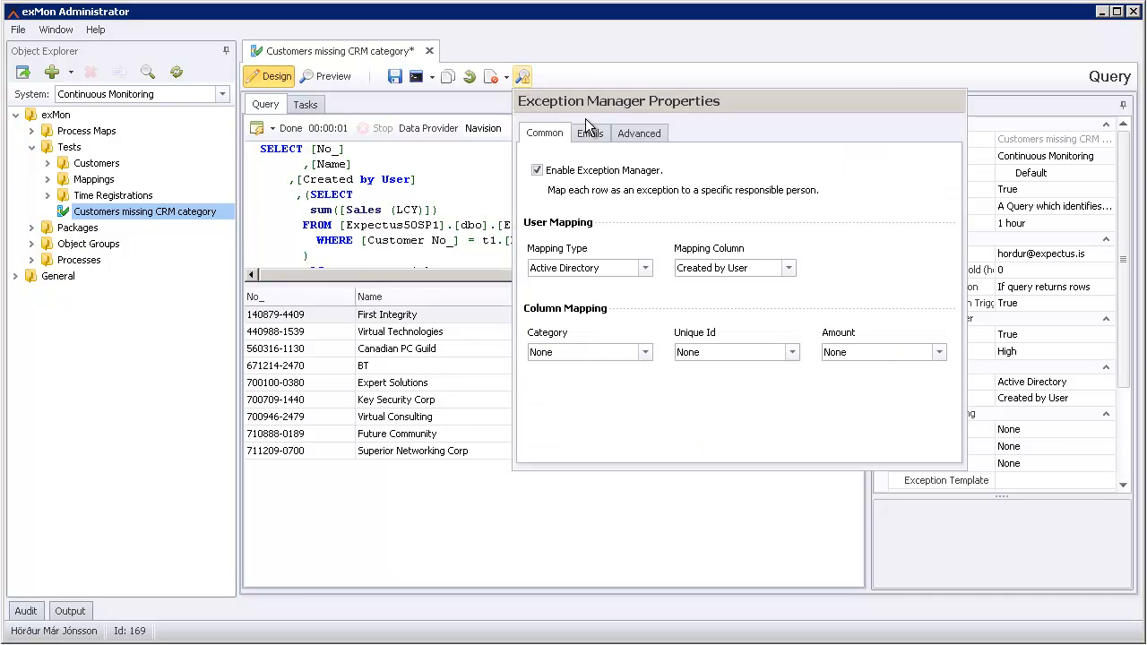
left_click(863, 352)
left_click(877, 380)
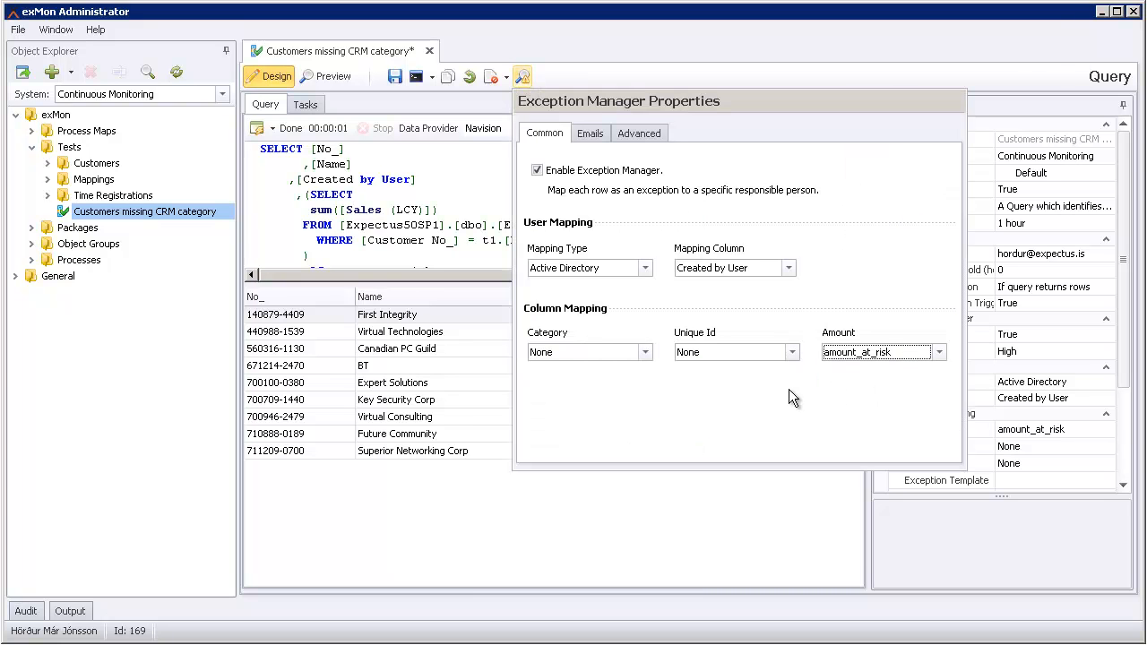
Step: Close the Exception Manager properties and run a preview of the Customers missing CRM category query on DEV
left_click(456, 216)
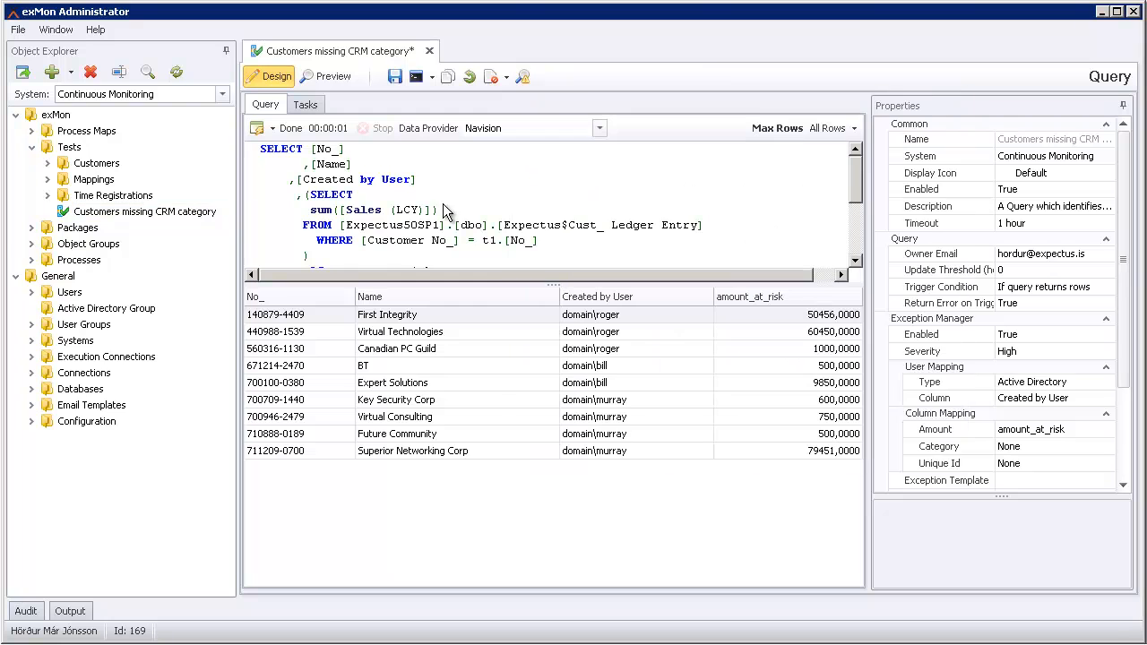
left_click(329, 77)
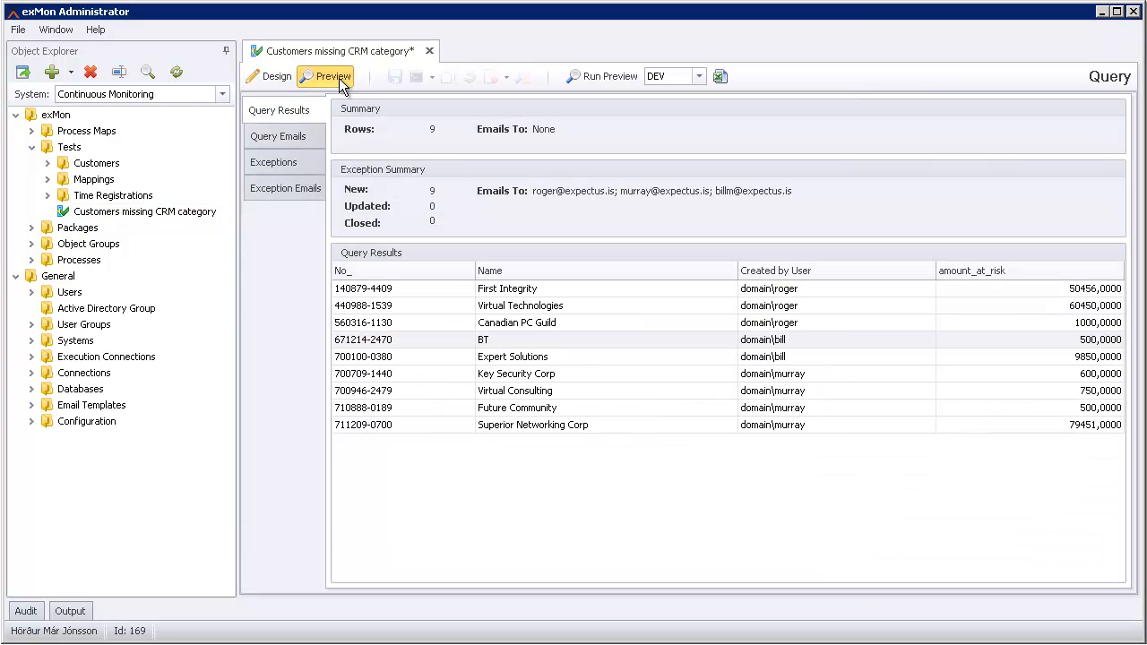
left_click(617, 75)
left_click(478, 328)
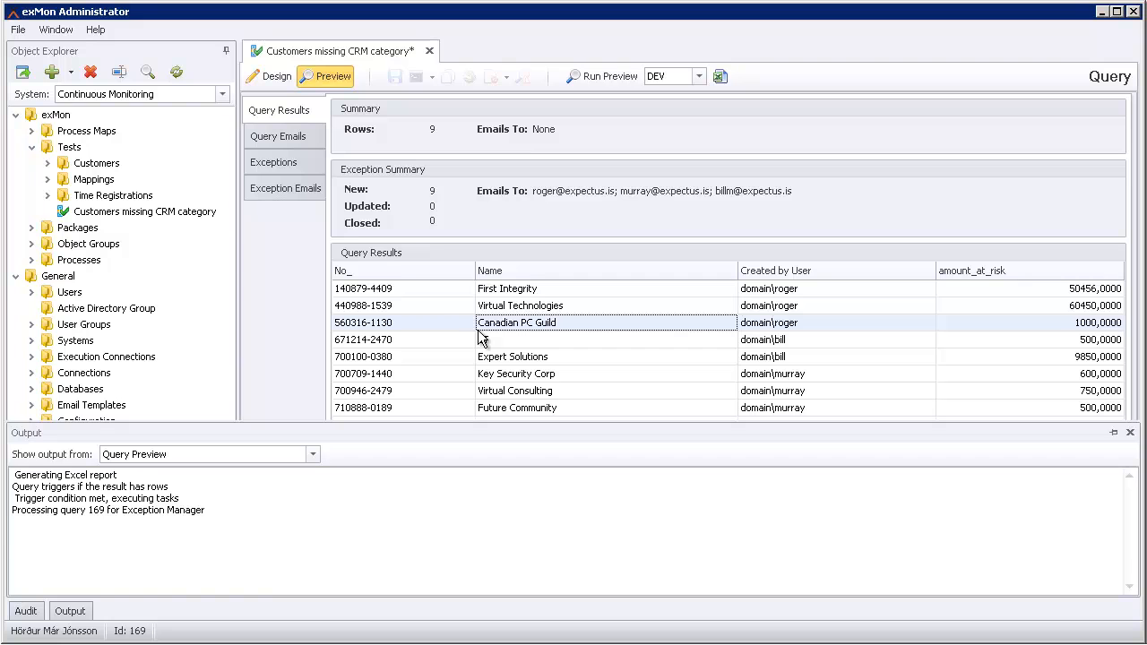
Step: Examine the previewed exceptions by expanding the New status group under each responsible user
left_click(295, 164)
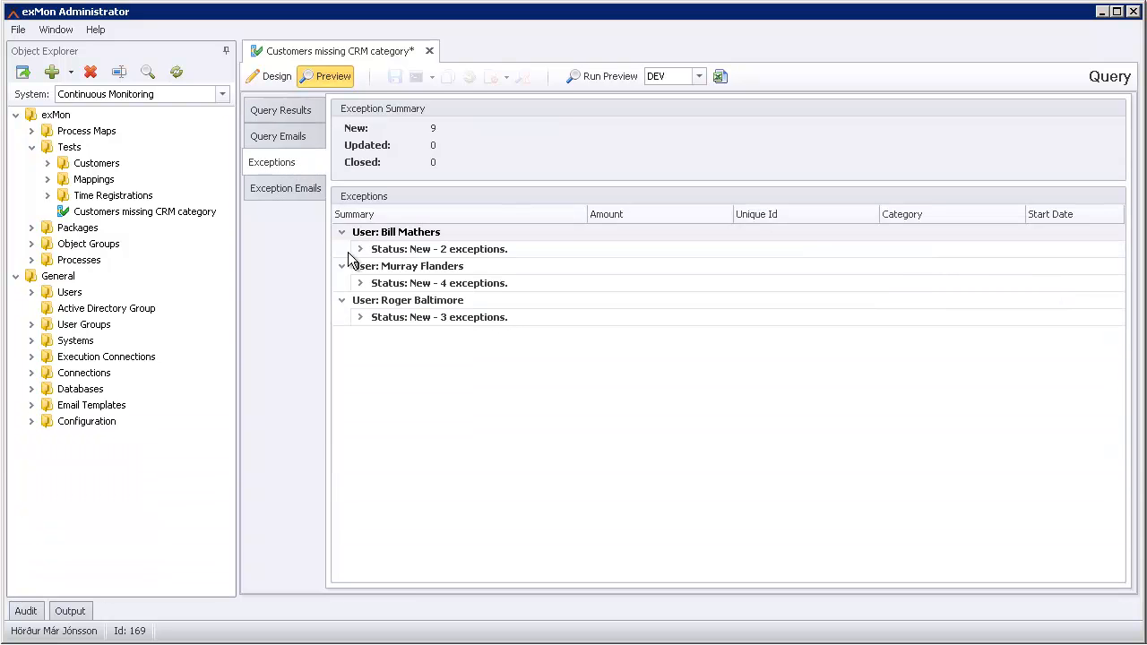
left_click(360, 249)
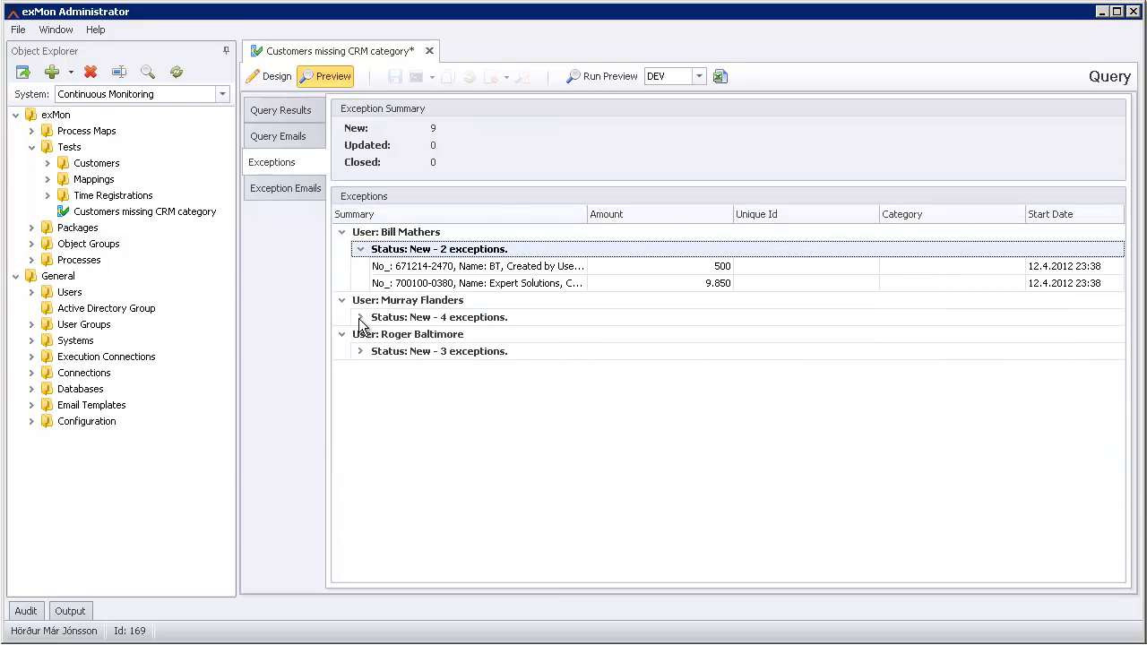
left_click(360, 318)
left_click(361, 419)
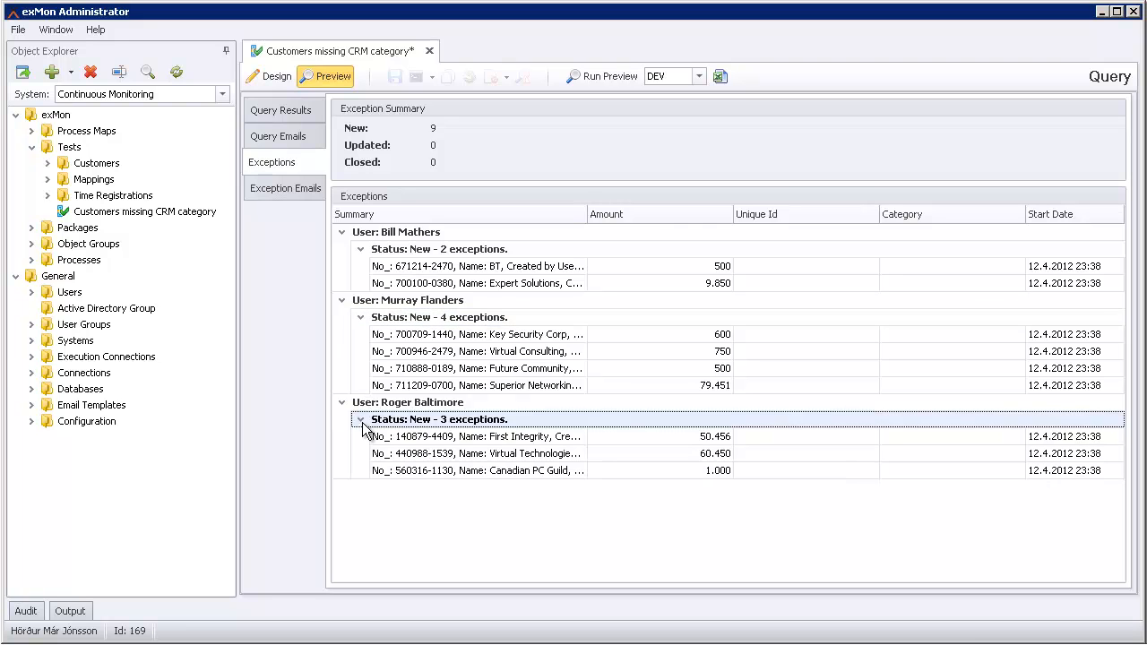
Step: Review the previewed exception email for each of the responsible users
left_click(286, 192)
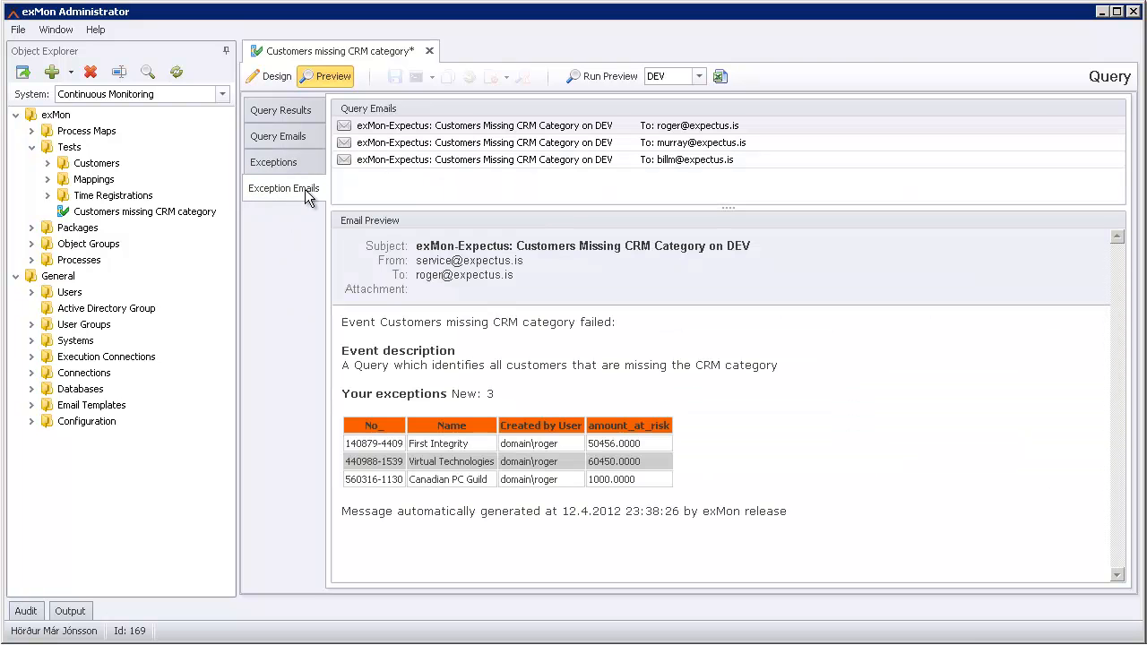
left_click(466, 145)
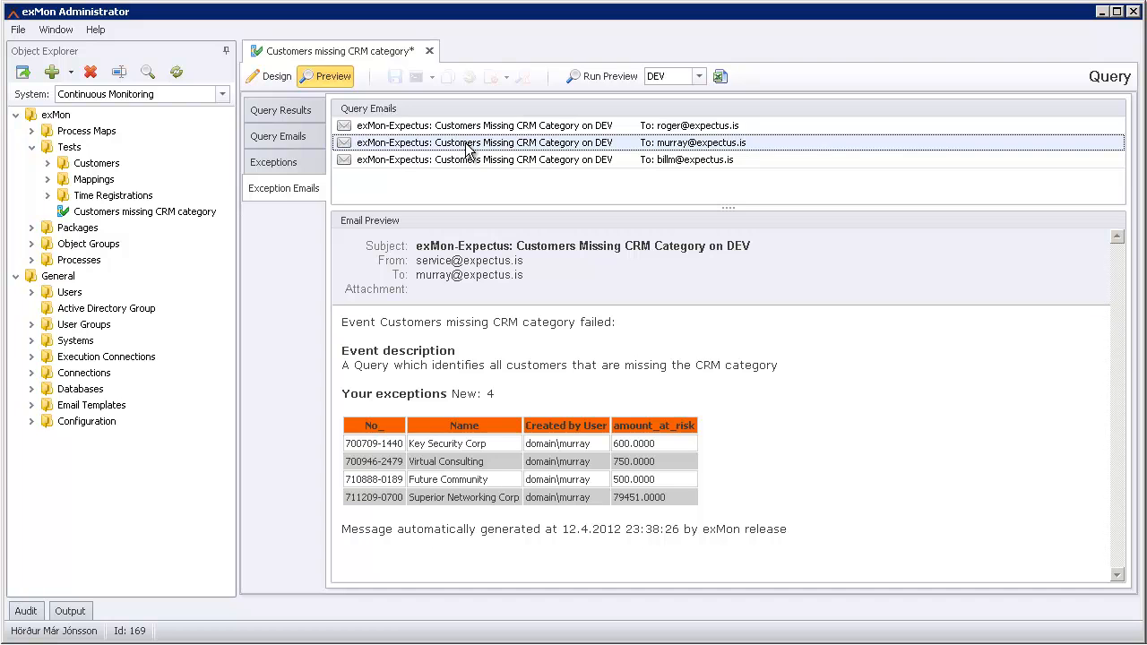
left_click(467, 162)
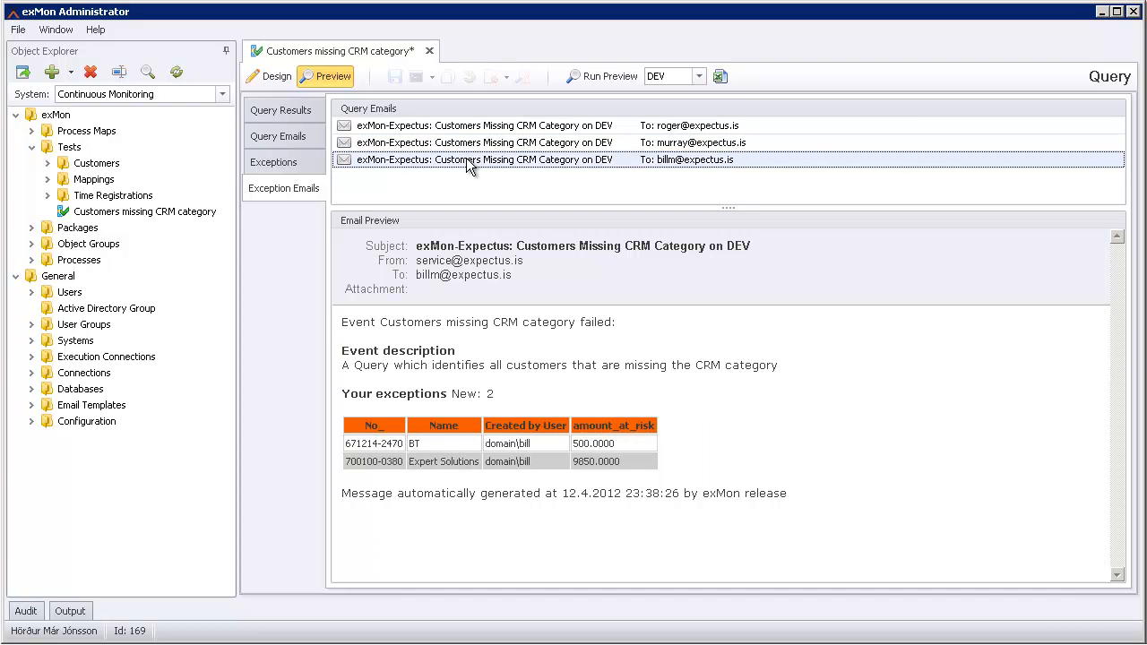
Step: Return to the query's design view and execute the Customers missing CRM category test
left_click(274, 77)
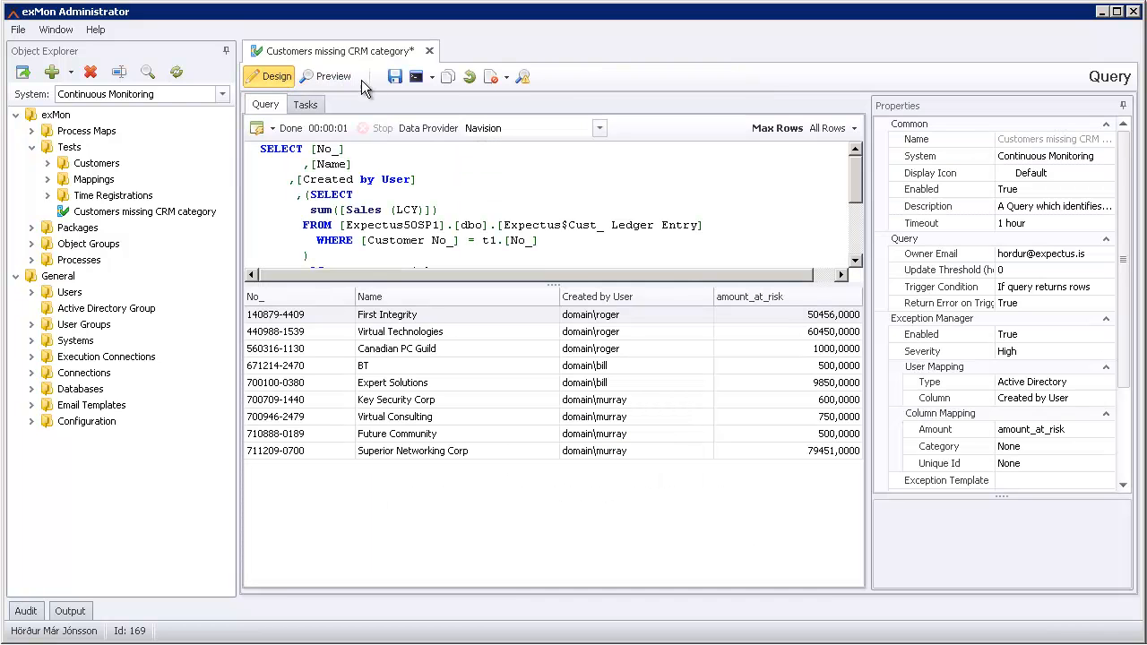
left_click(431, 77)
left_click(445, 113)
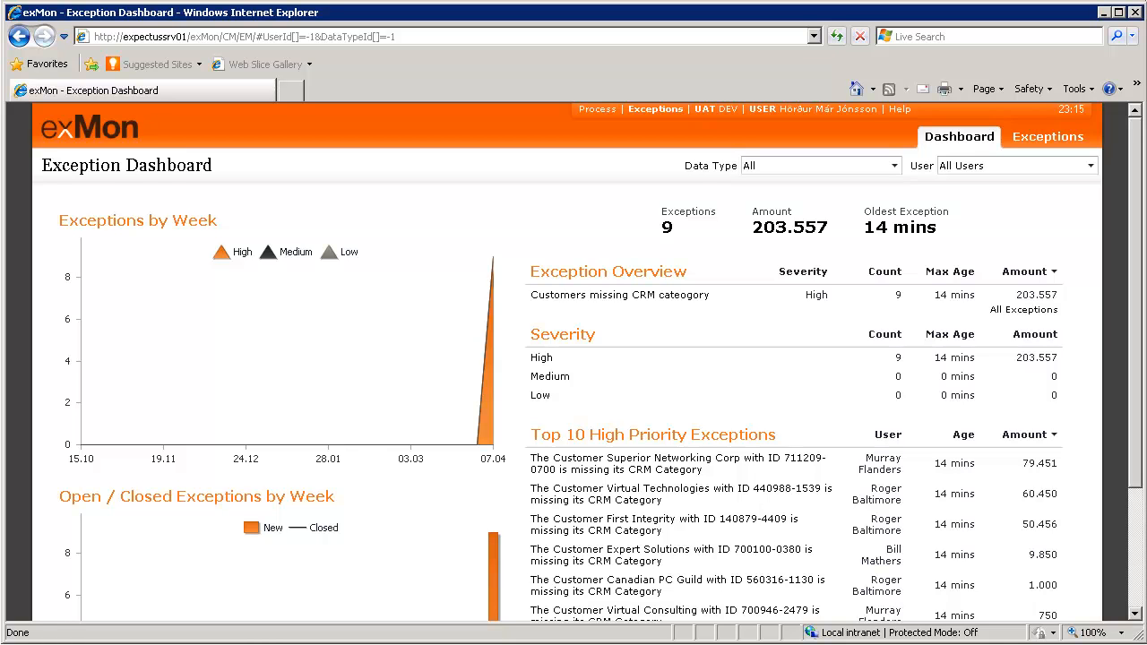
Step: Examine the high priority exceptions and the open and closed exceptions chart on the exMon Exception Dashboard in Internet Explorer
left_click_drag(1139, 439, 1128, 552)
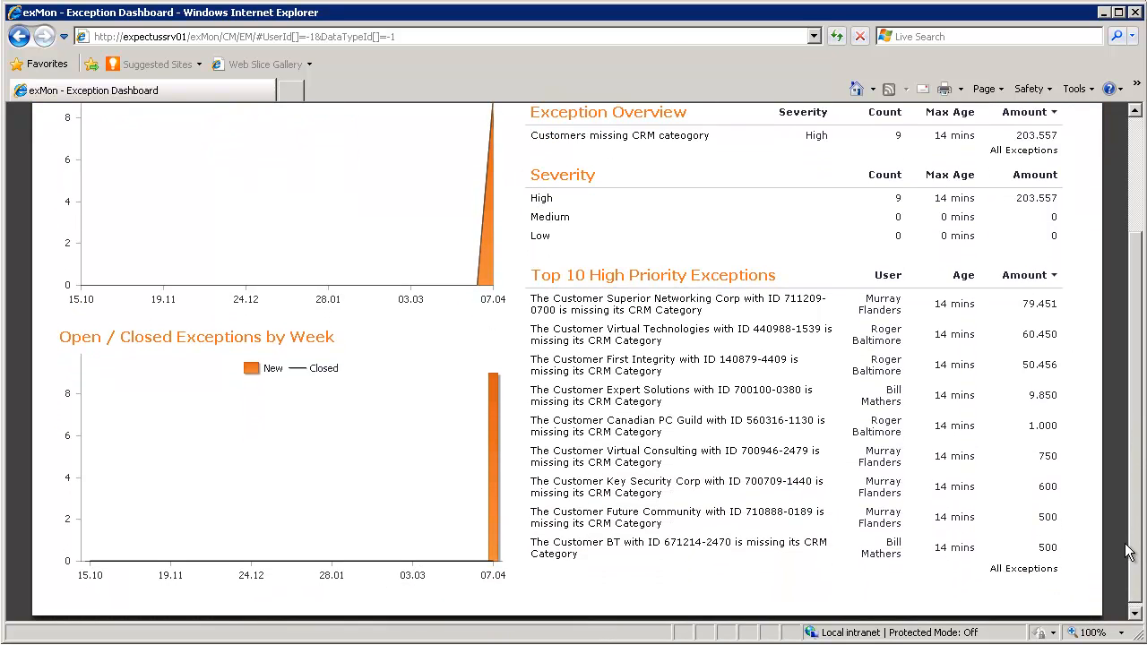